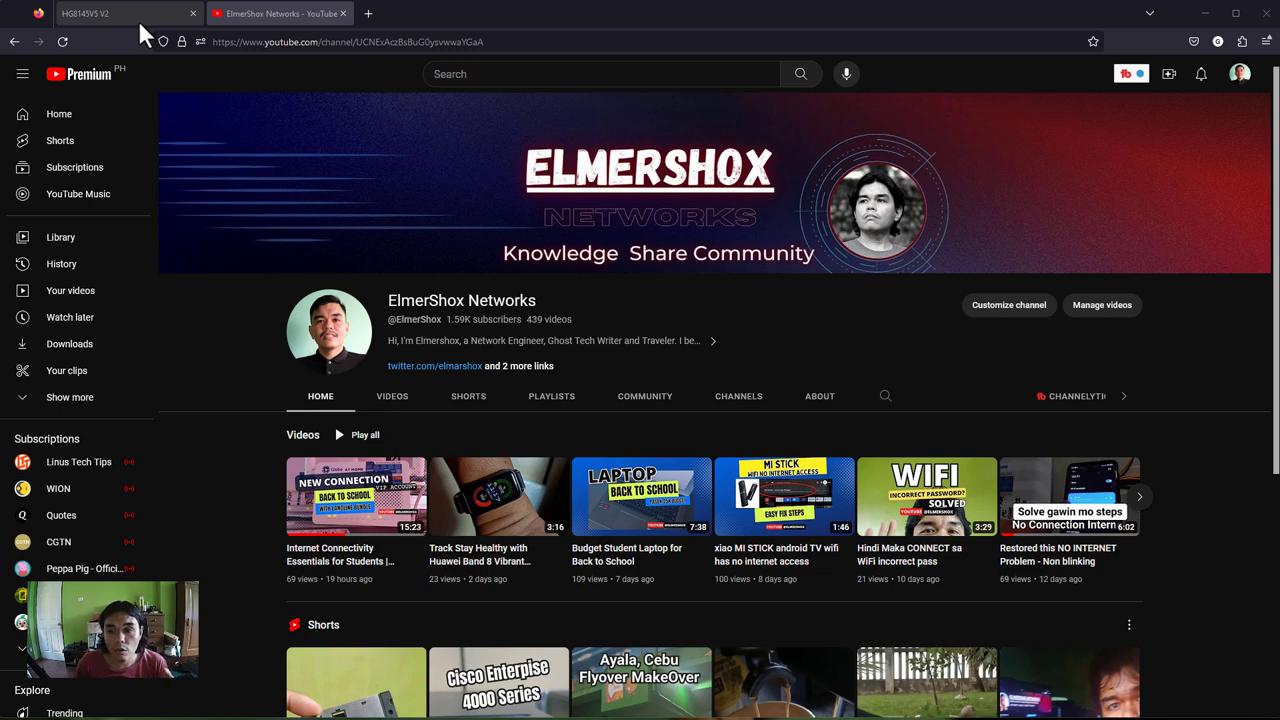
# - Open a new Firefox tab and enter the router address 192.168.254.254
pyautogui.click(368, 13)
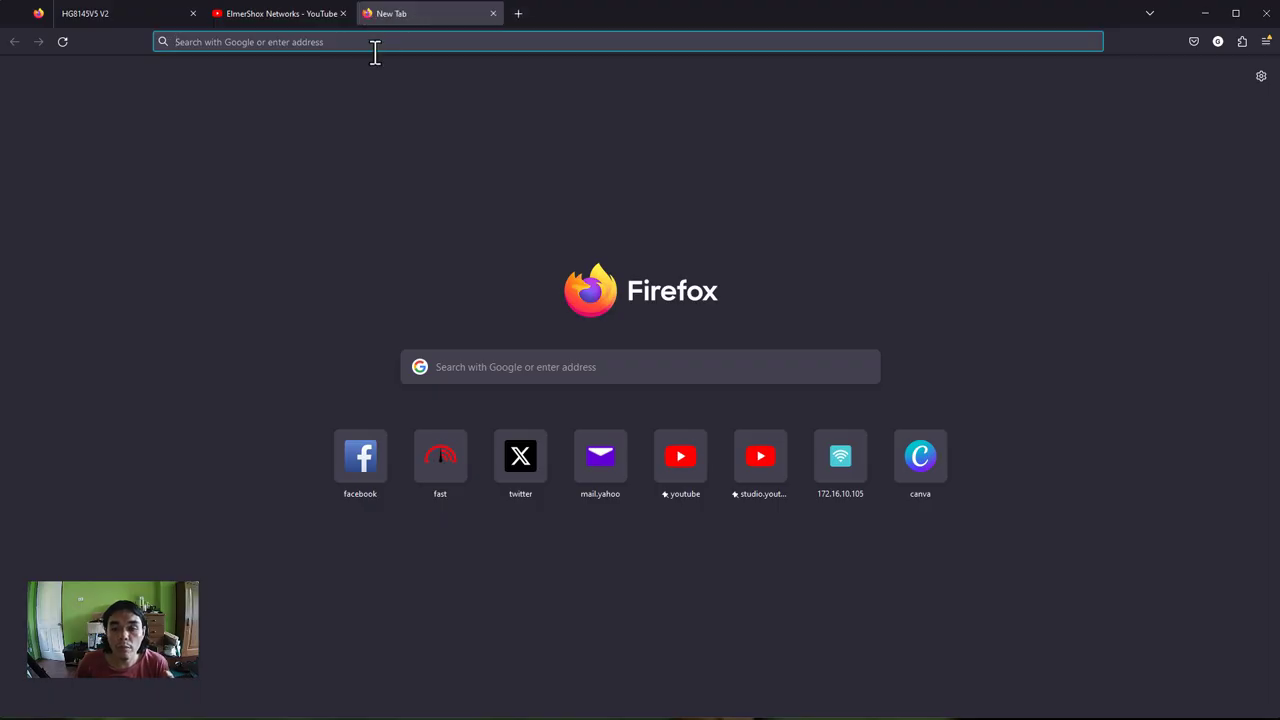
pyautogui.write('192.16')
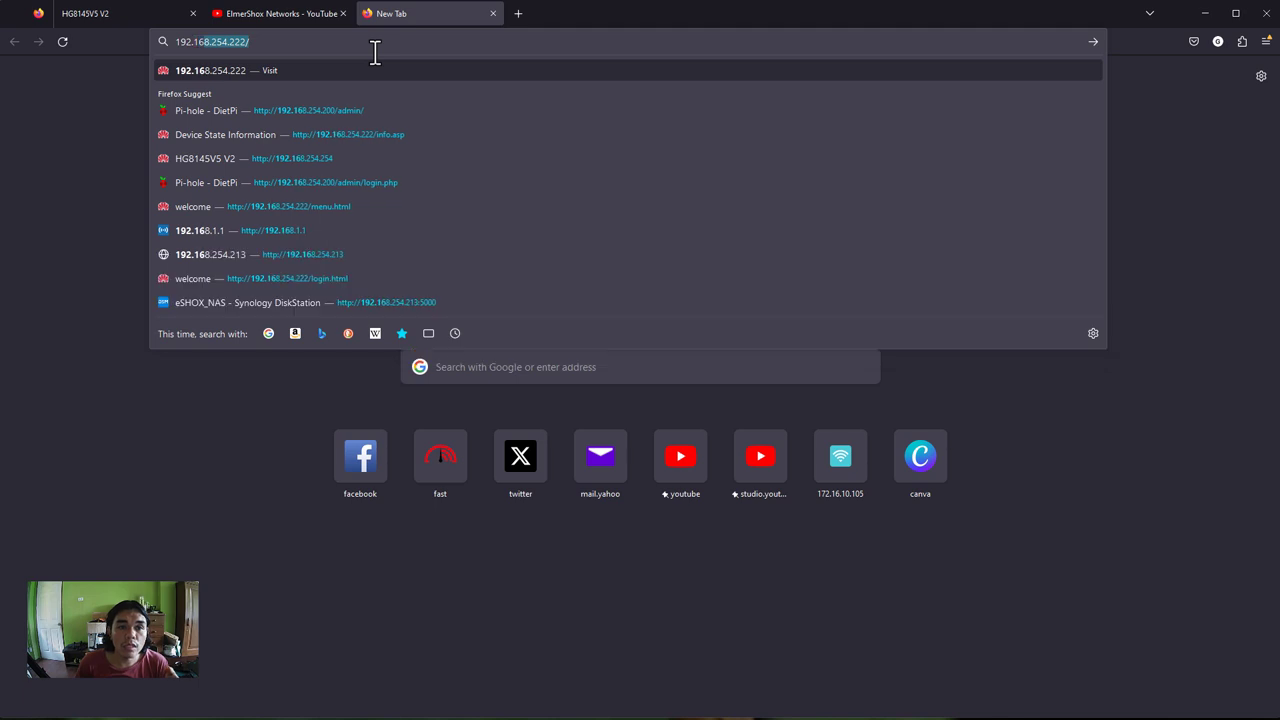
pyautogui.write('8.254.254')
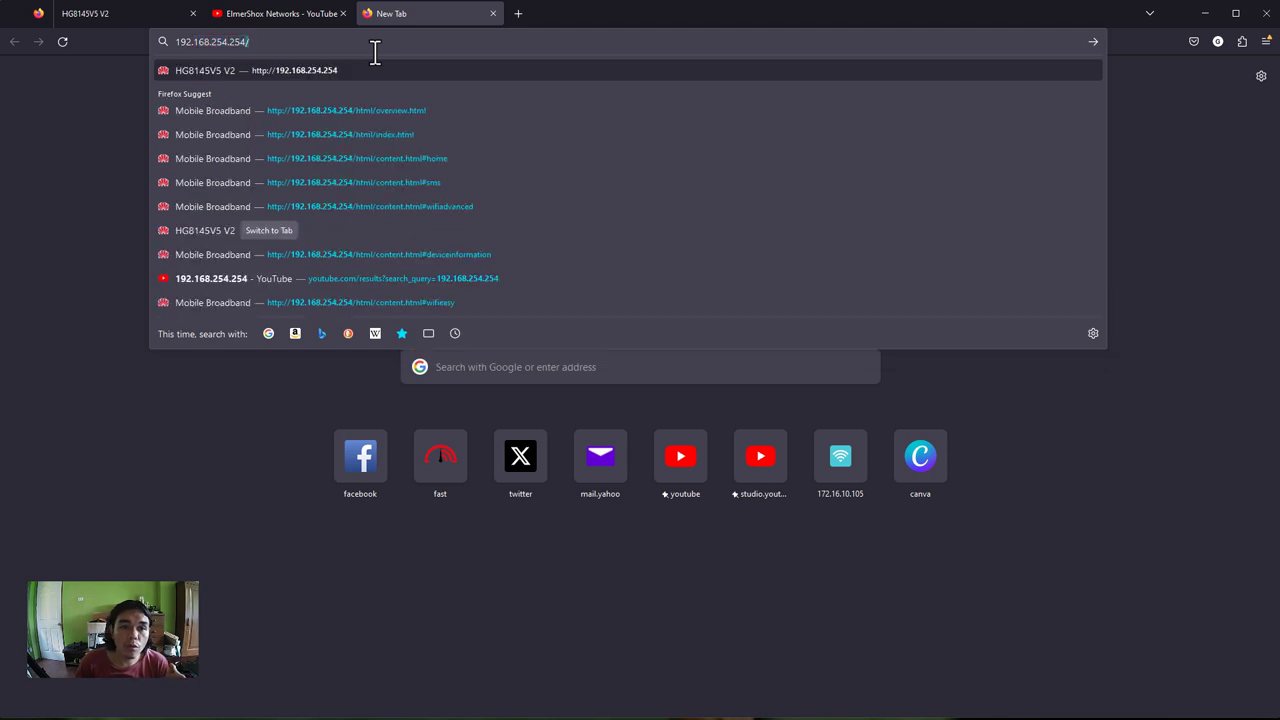
pyautogui.press('Return')
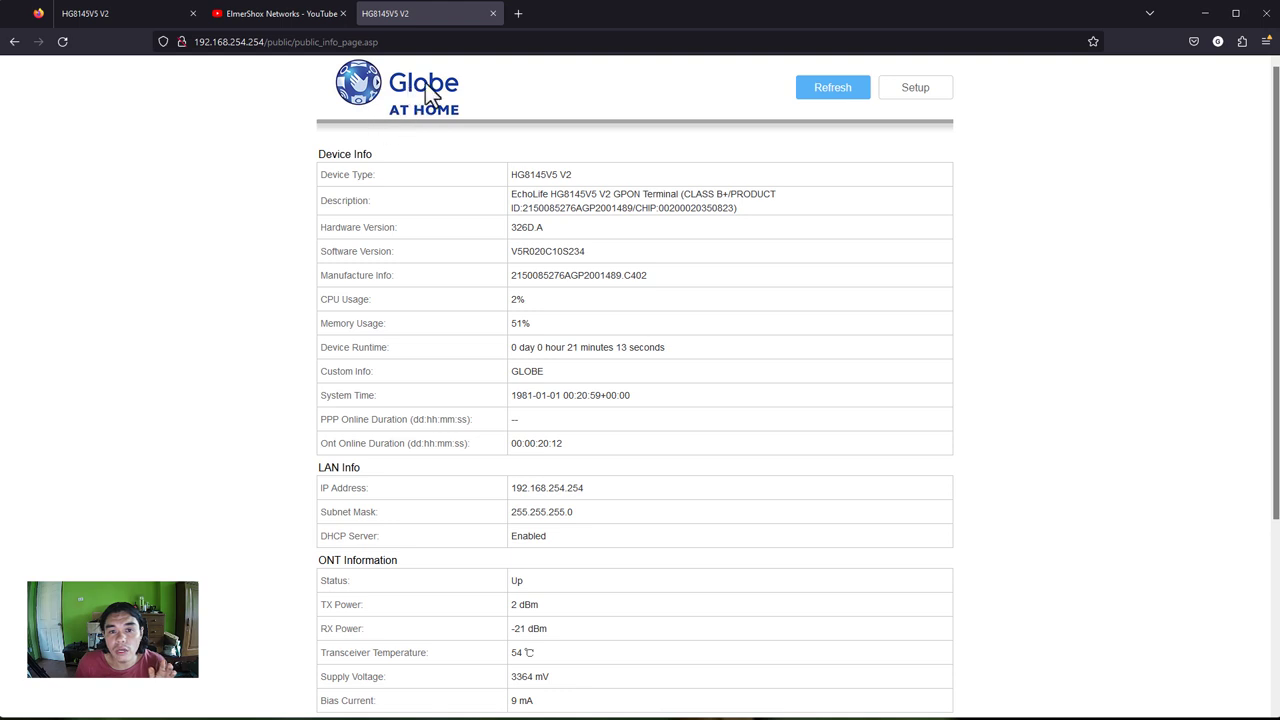
pyautogui.moveTo(513, 176); pyautogui.dragTo(573, 174)
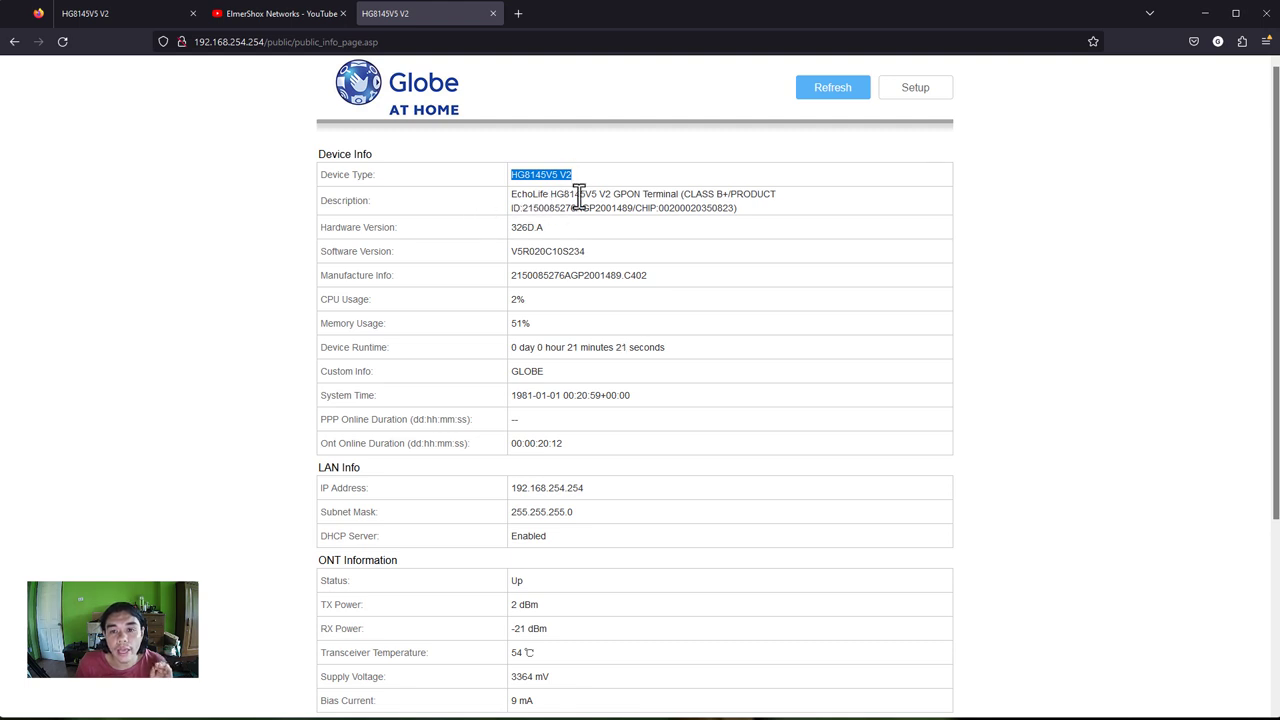
pyautogui.moveTo(576, 196); pyautogui.dragTo(658, 197)
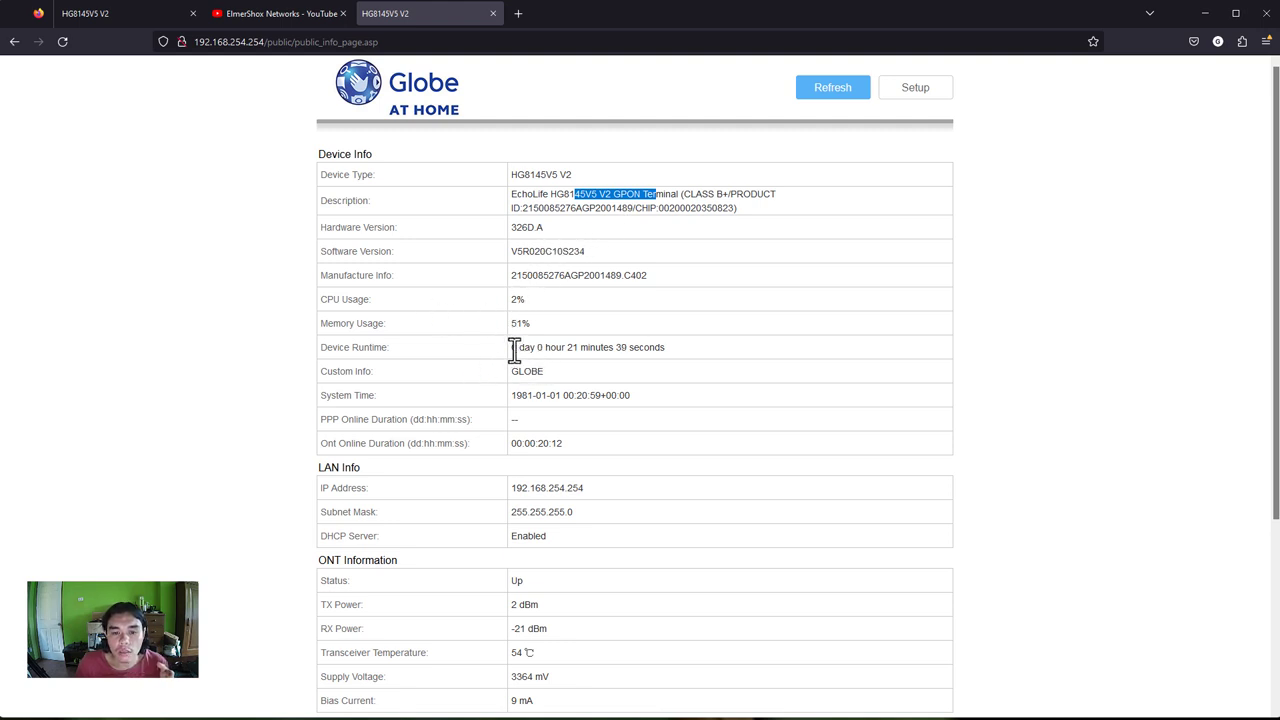
pyautogui.moveTo(532, 397); pyautogui.dragTo(629, 396)
pyautogui.click(546, 397)
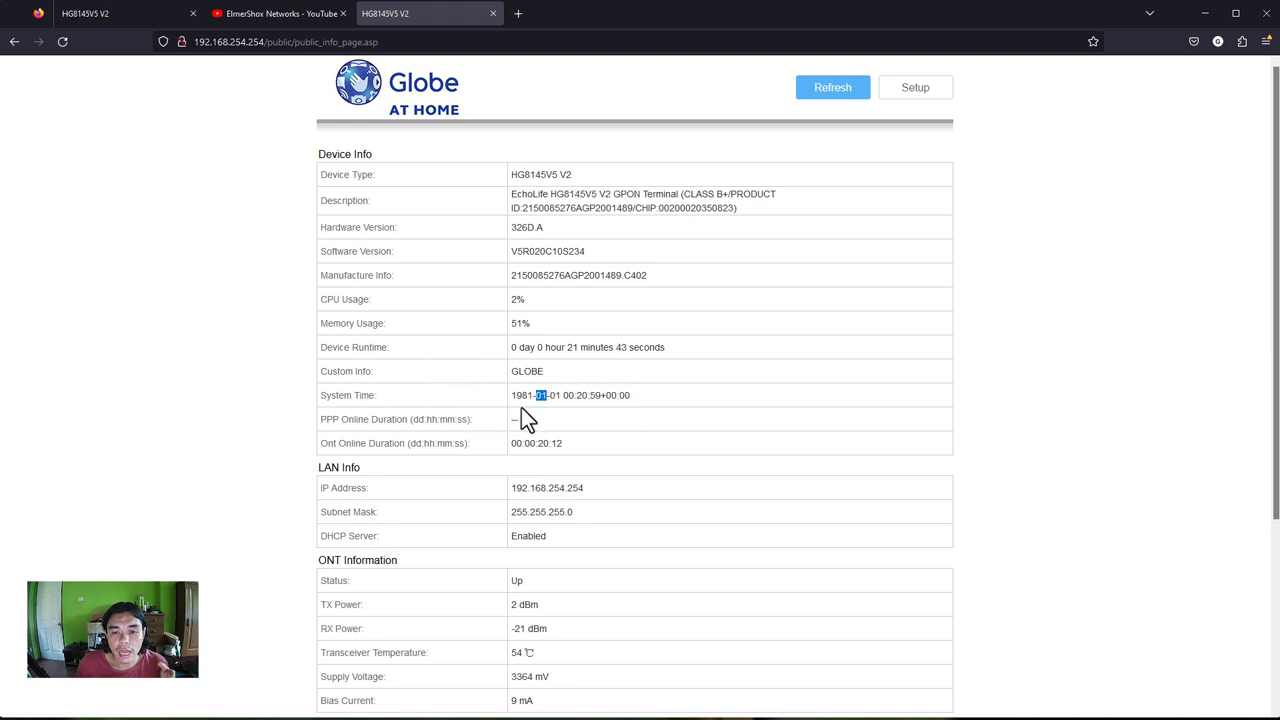
pyautogui.doubleClick(526, 398)
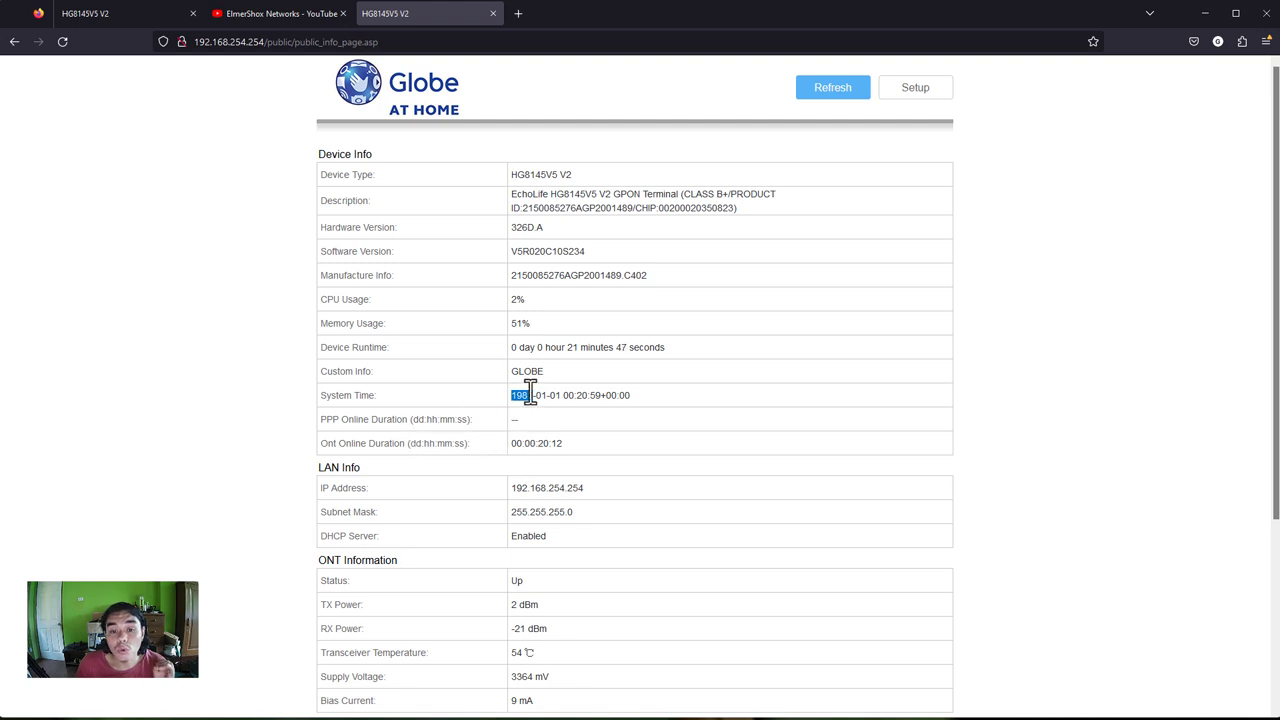
pyautogui.tripleClick(530, 394)
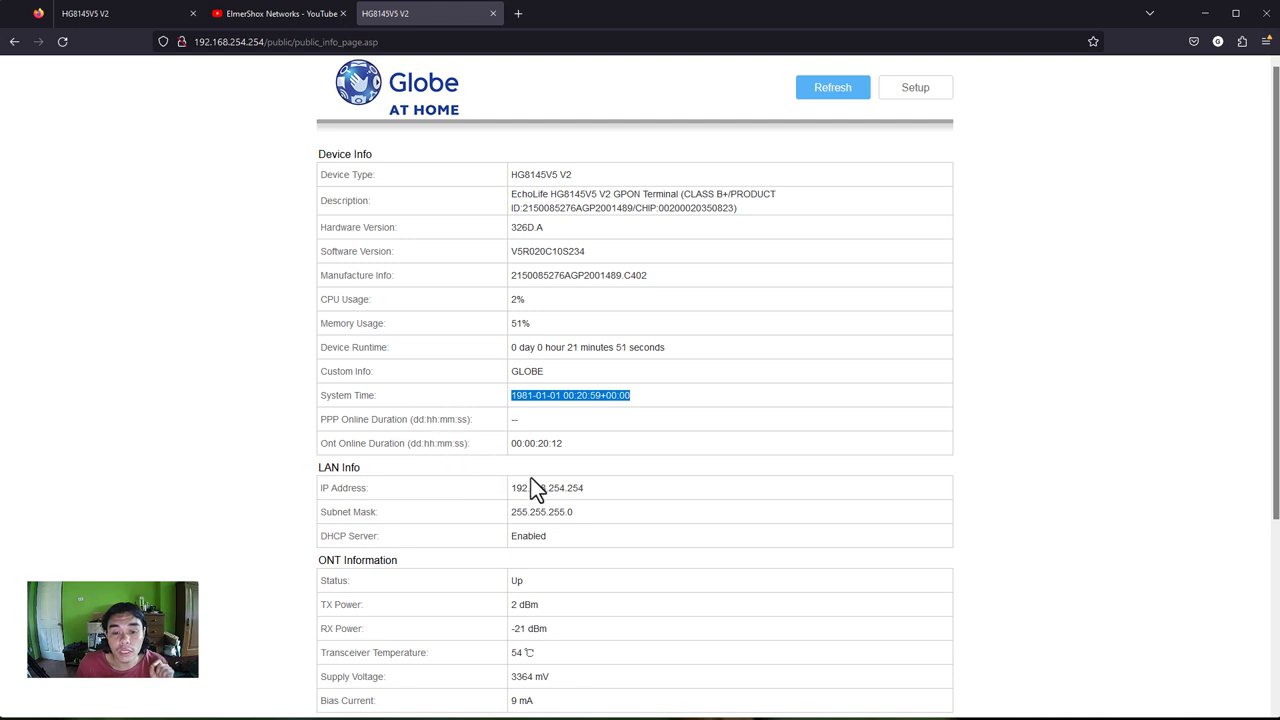
pyautogui.moveTo(522, 488); pyautogui.dragTo(597, 491)
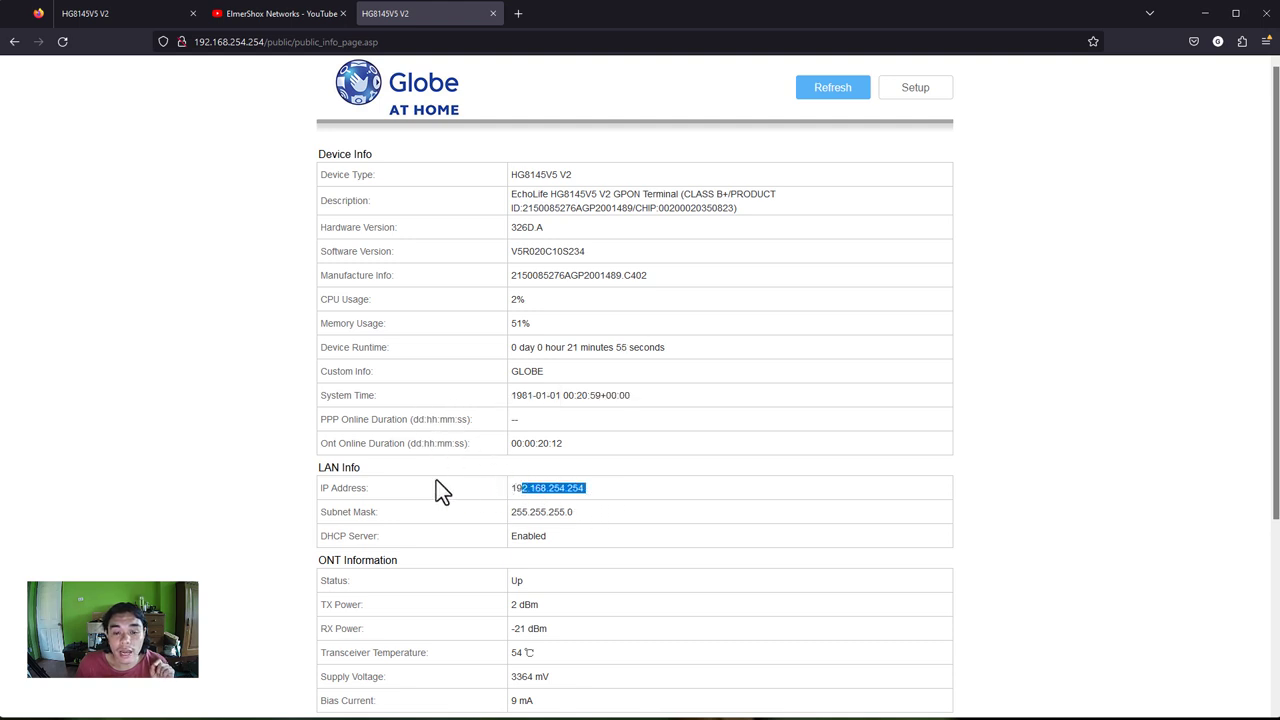
pyautogui.moveTo(352, 468); pyautogui.dragTo(312, 478)
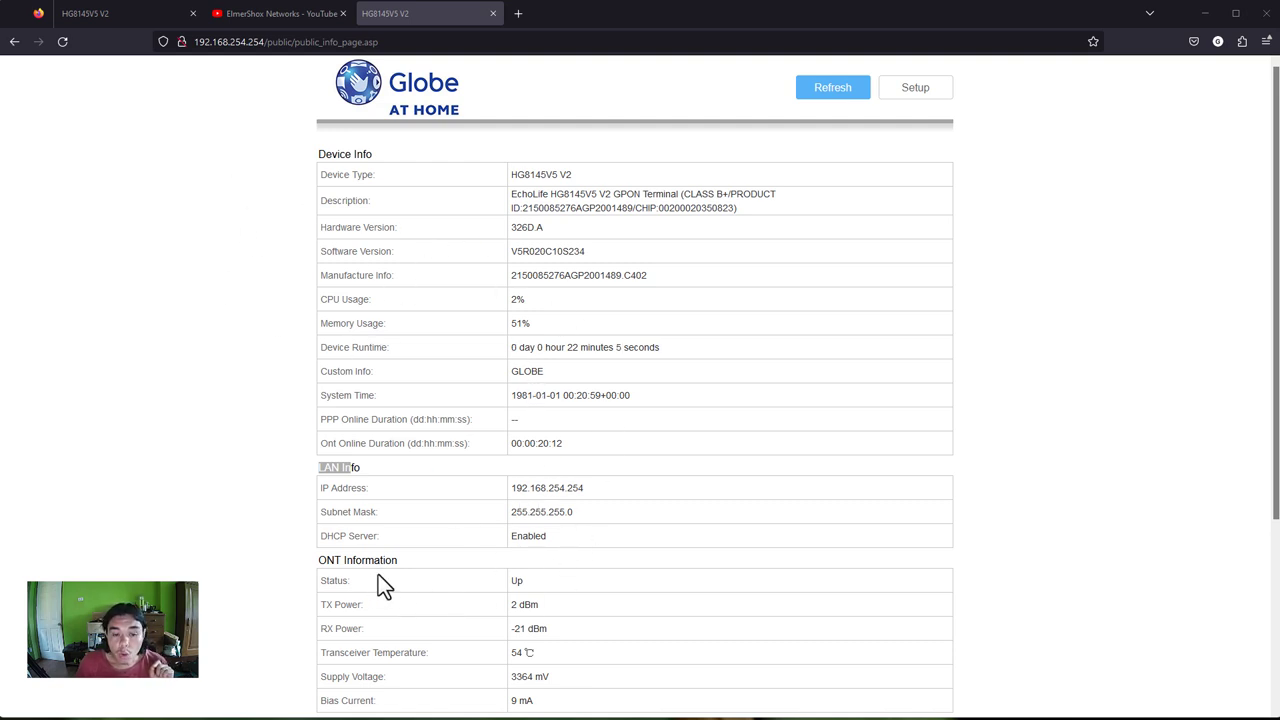
pyautogui.moveTo(318, 560); pyautogui.dragTo(415, 578)
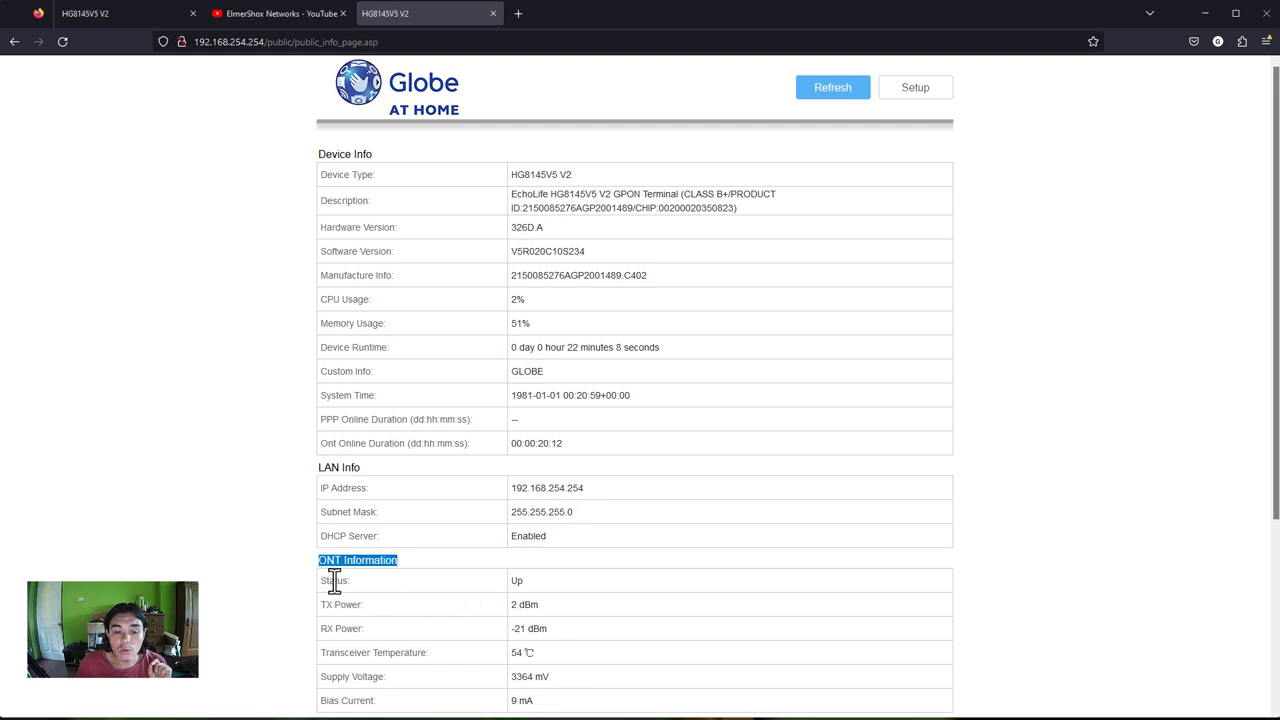
pyautogui.moveTo(526, 583); pyautogui.dragTo(497, 590)
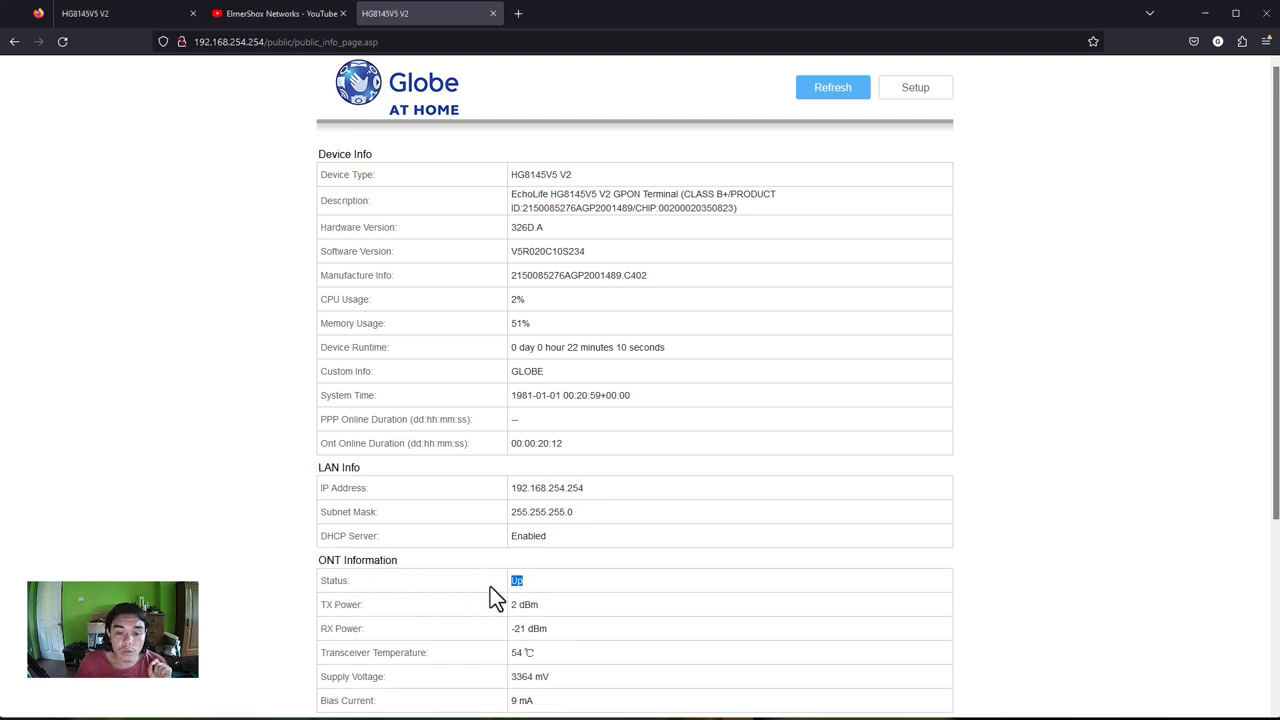
pyautogui.moveTo(375, 585); pyautogui.dragTo(315, 582)
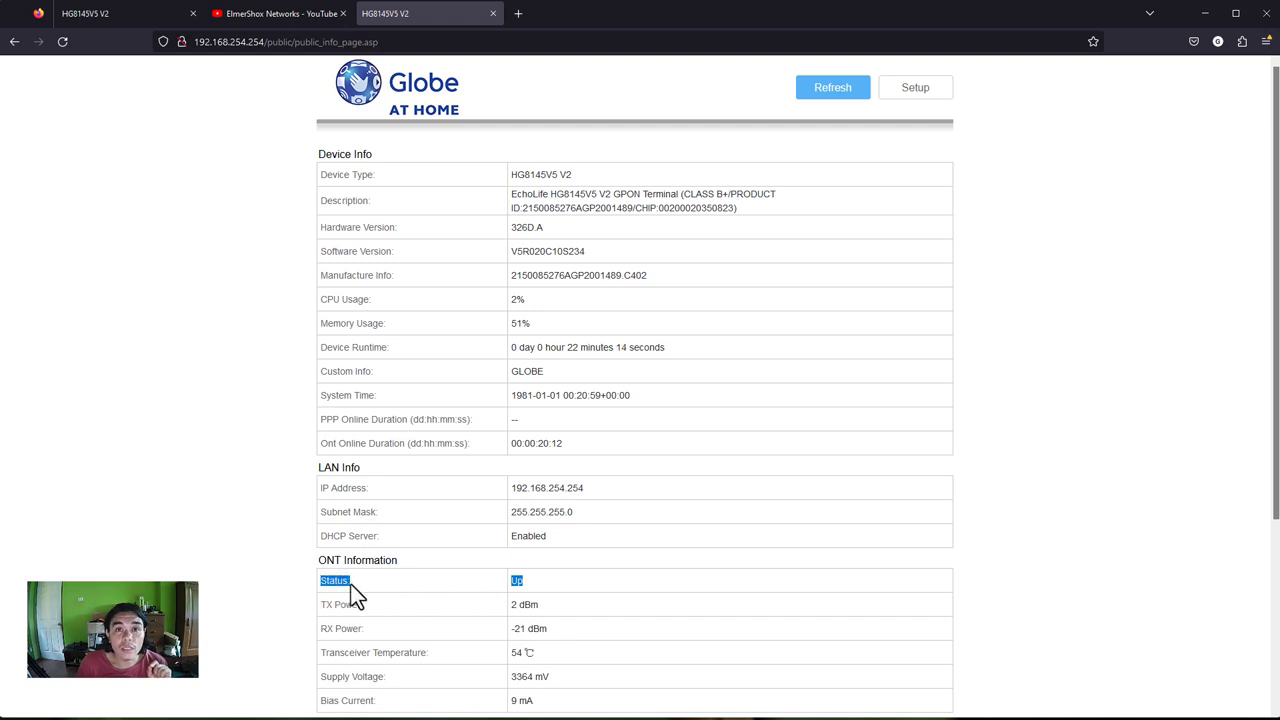
pyautogui.moveTo(351, 590); pyautogui.dragTo(518, 585)
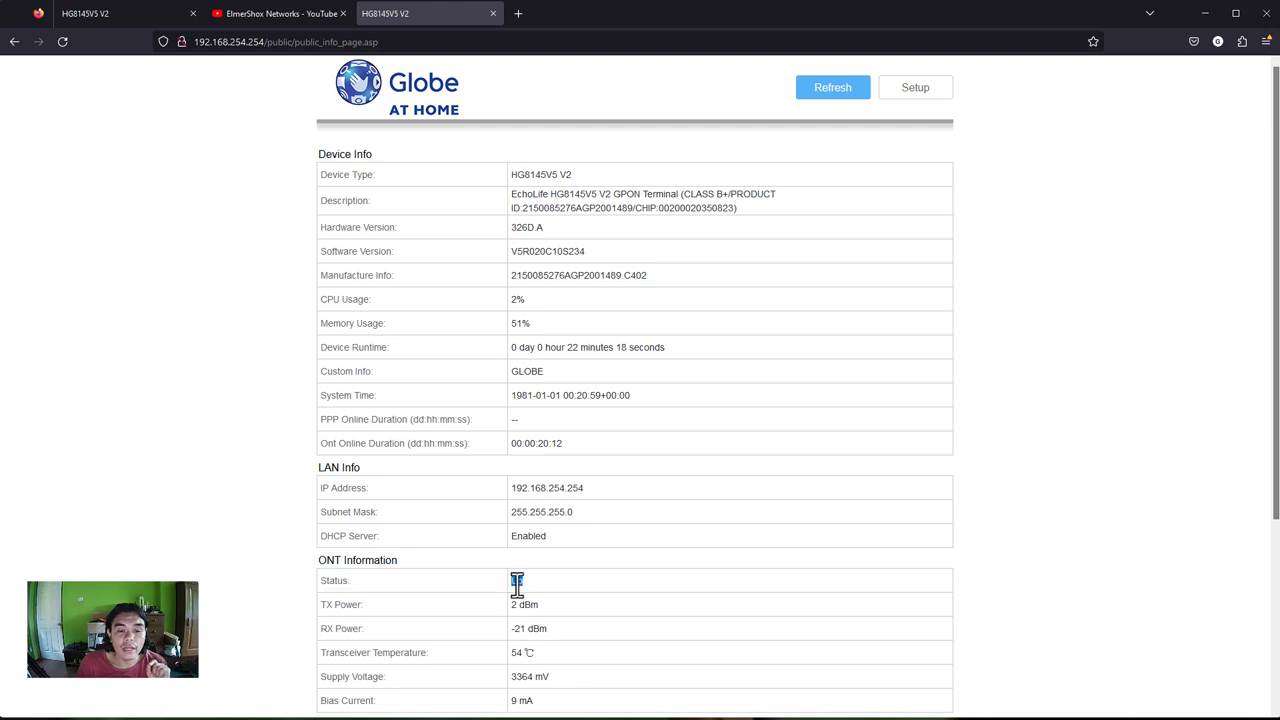
pyautogui.moveTo(327, 628); pyautogui.dragTo(372, 630)
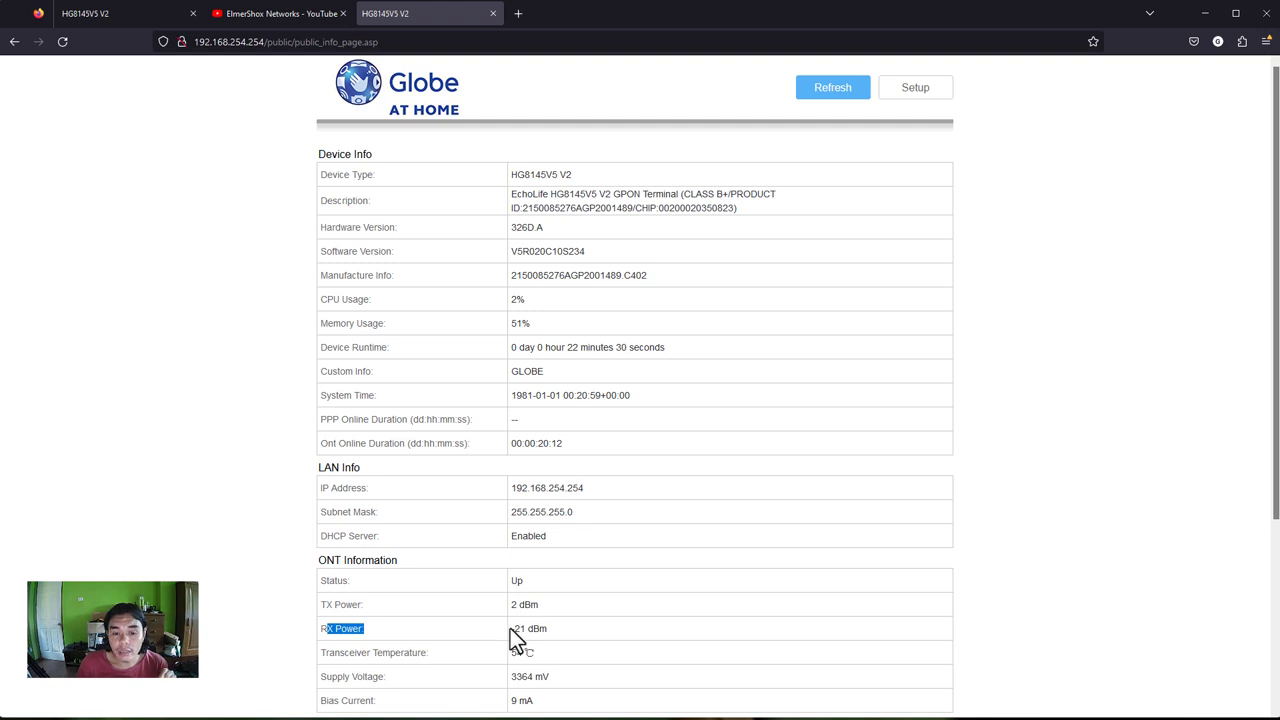
pyautogui.moveTo(512, 629); pyautogui.dragTo(542, 630)
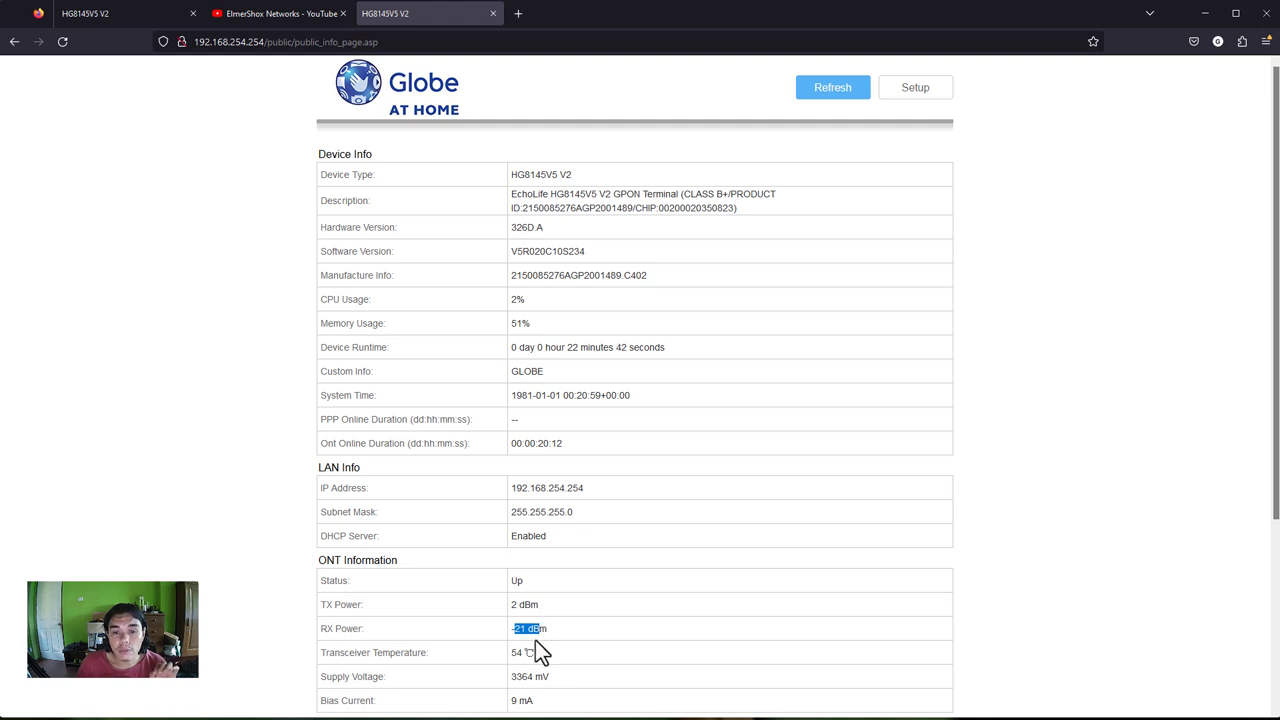
pyautogui.scroll(-3, 537, 650)
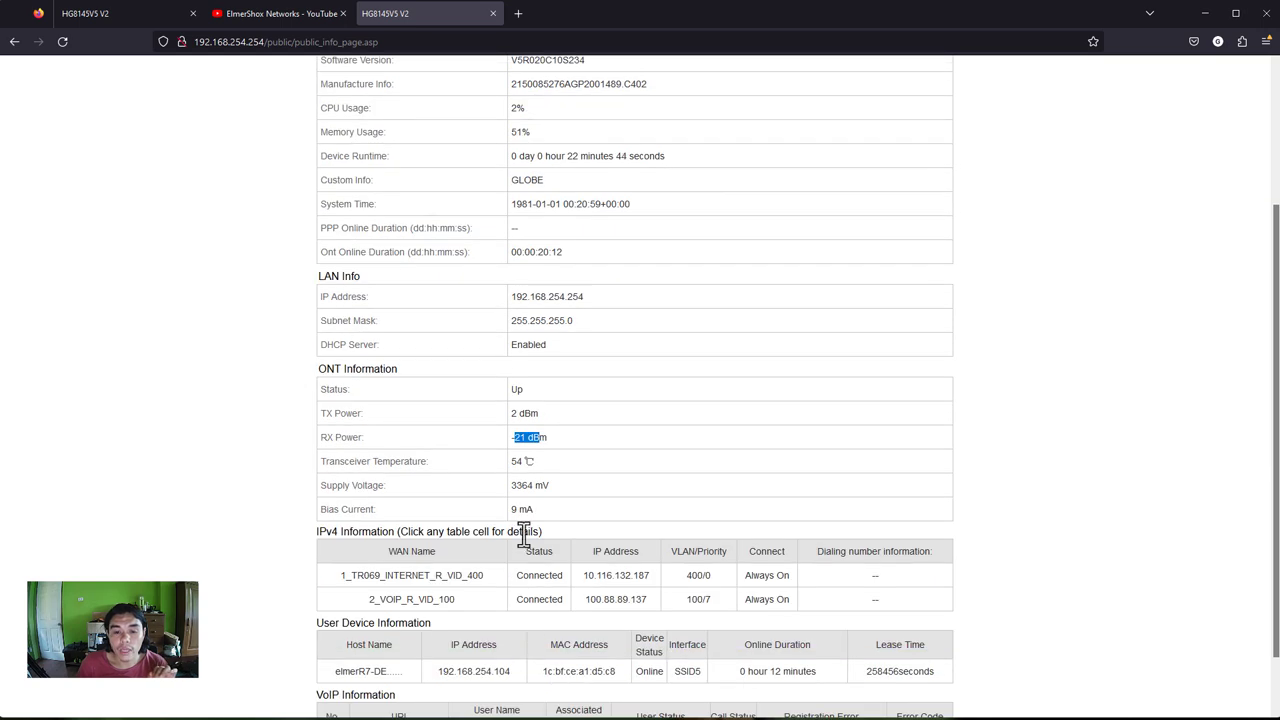
# - Check the transceiver temperature reading of 54 ℃ on the status page
pyautogui.scroll(2, 490, 625)
pyautogui.moveTo(428, 597); pyautogui.dragTo(354, 597)
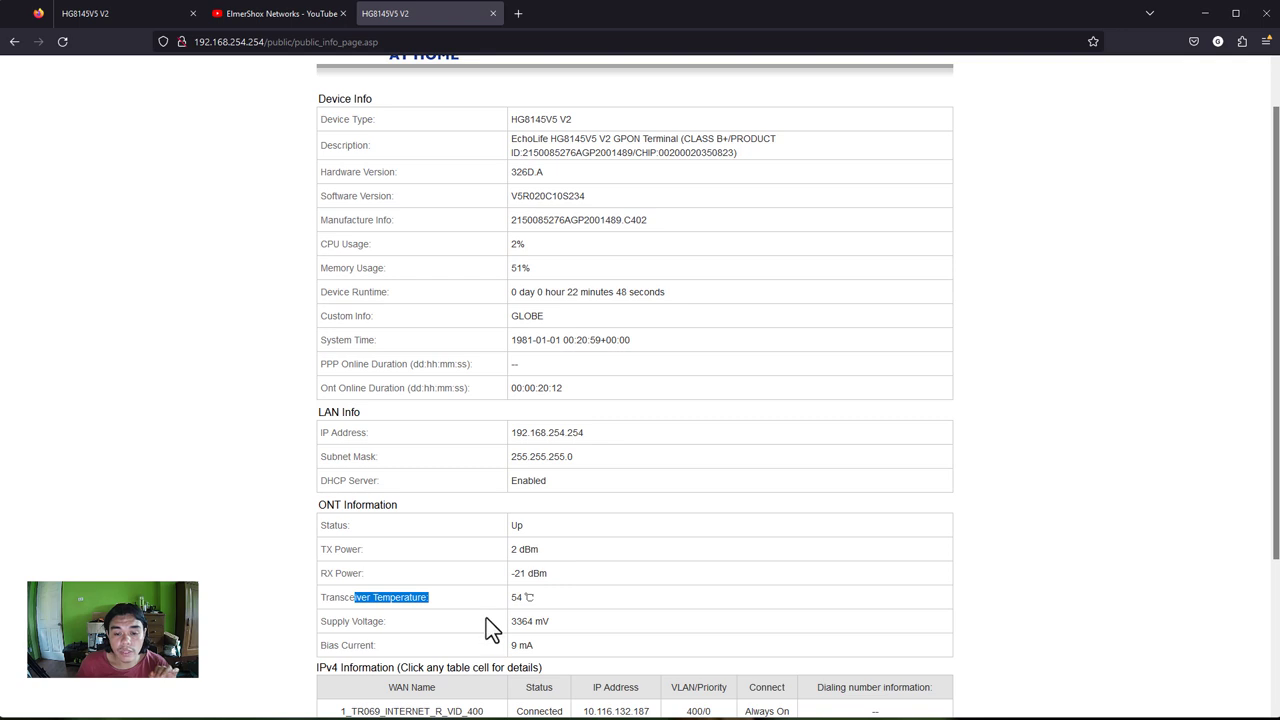
pyautogui.moveTo(536, 598); pyautogui.dragTo(510, 598)
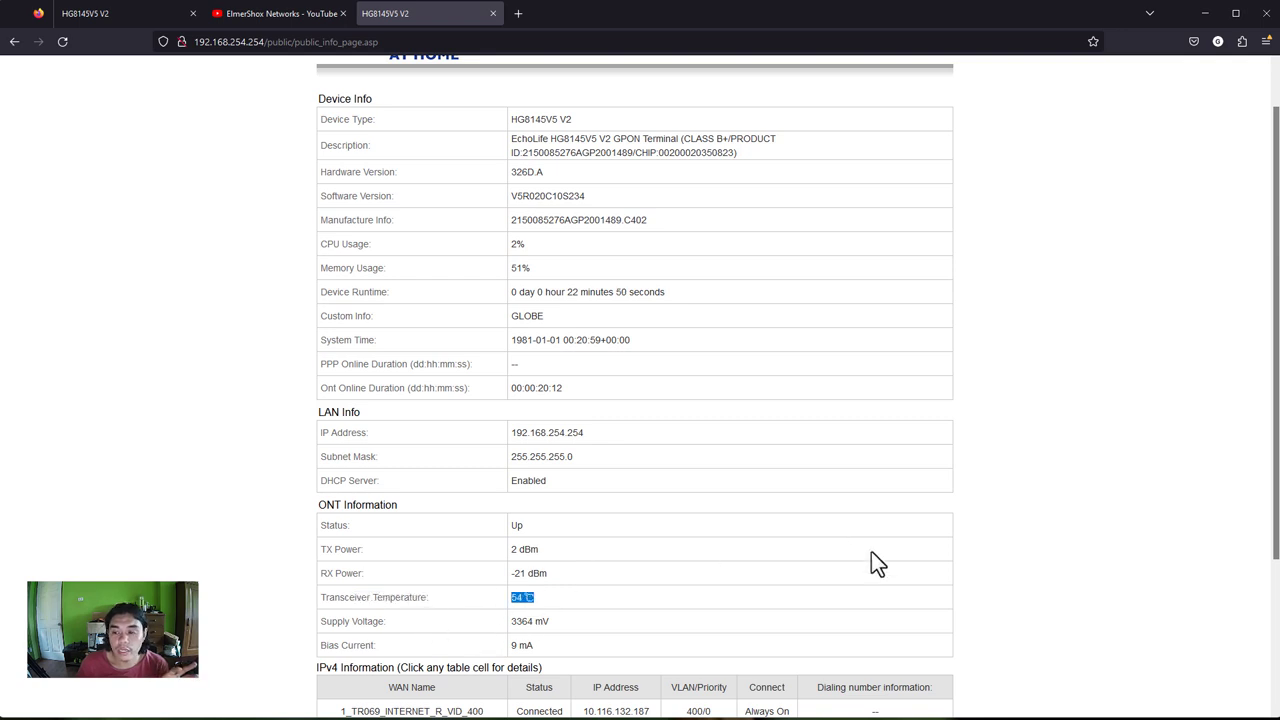
pyautogui.scroll(-1, 770, 566)
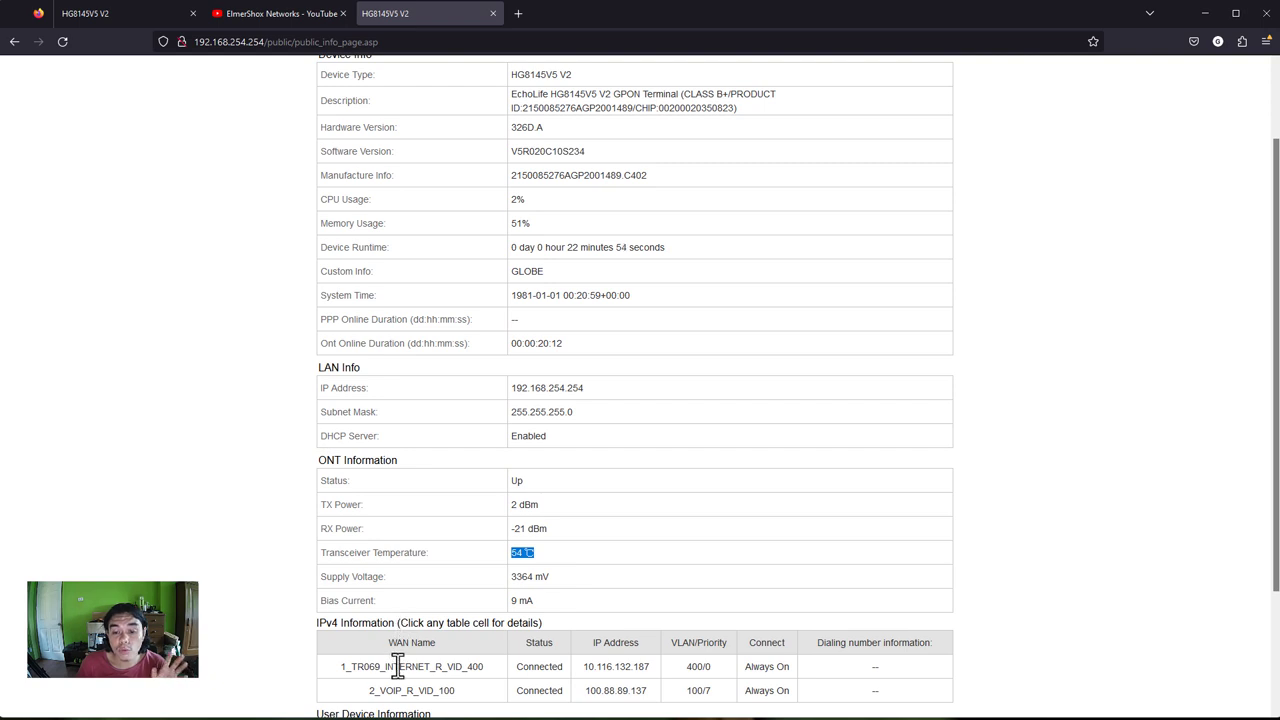
# - Select the 2_VOIP_R_VID_100 connection and review its status, IP address and WAN details
pyautogui.moveTo(345, 668); pyautogui.dragTo(471, 674)
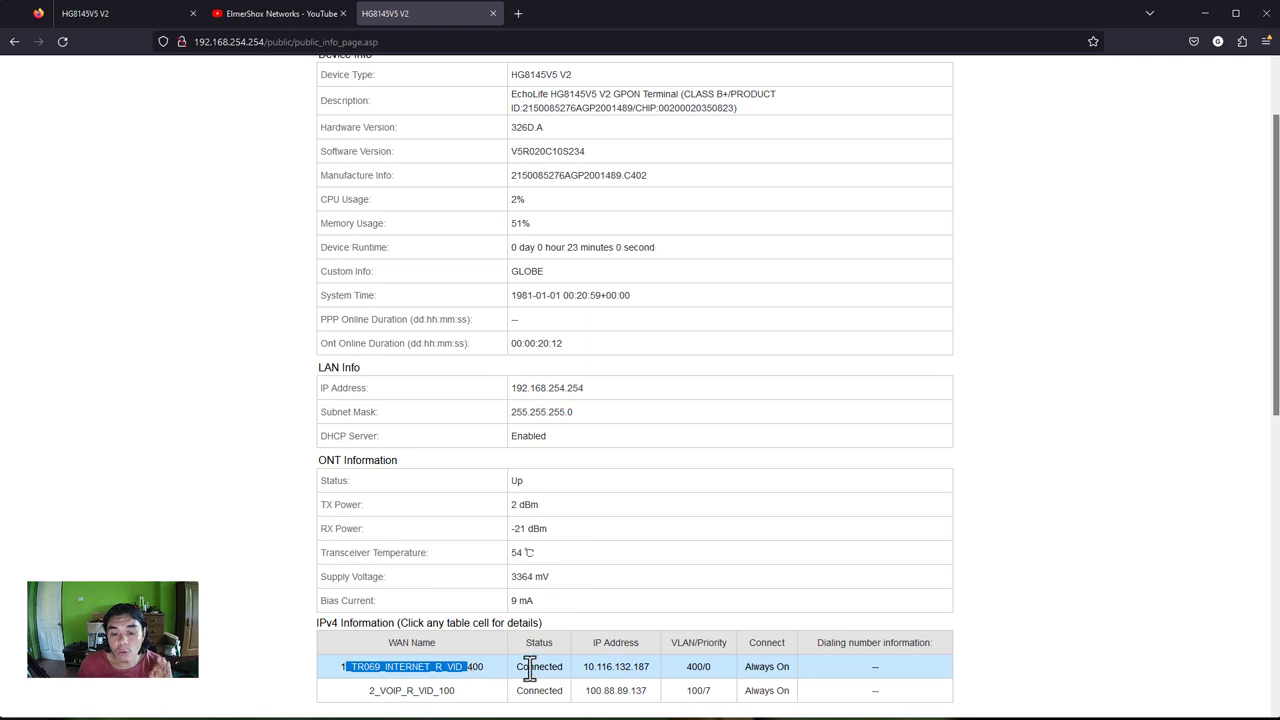
pyautogui.moveTo(516, 667); pyautogui.dragTo(568, 673)
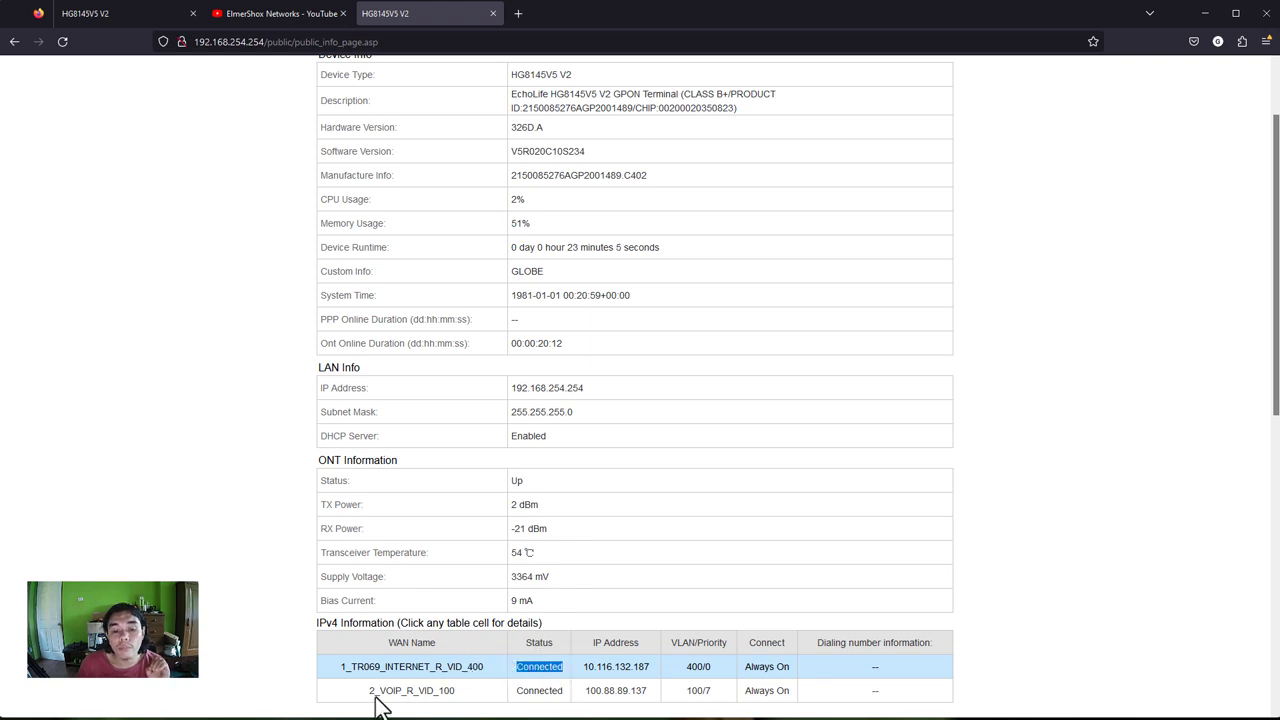
pyautogui.moveTo(376, 690); pyautogui.dragTo(420, 692)
pyautogui.click(420, 692)
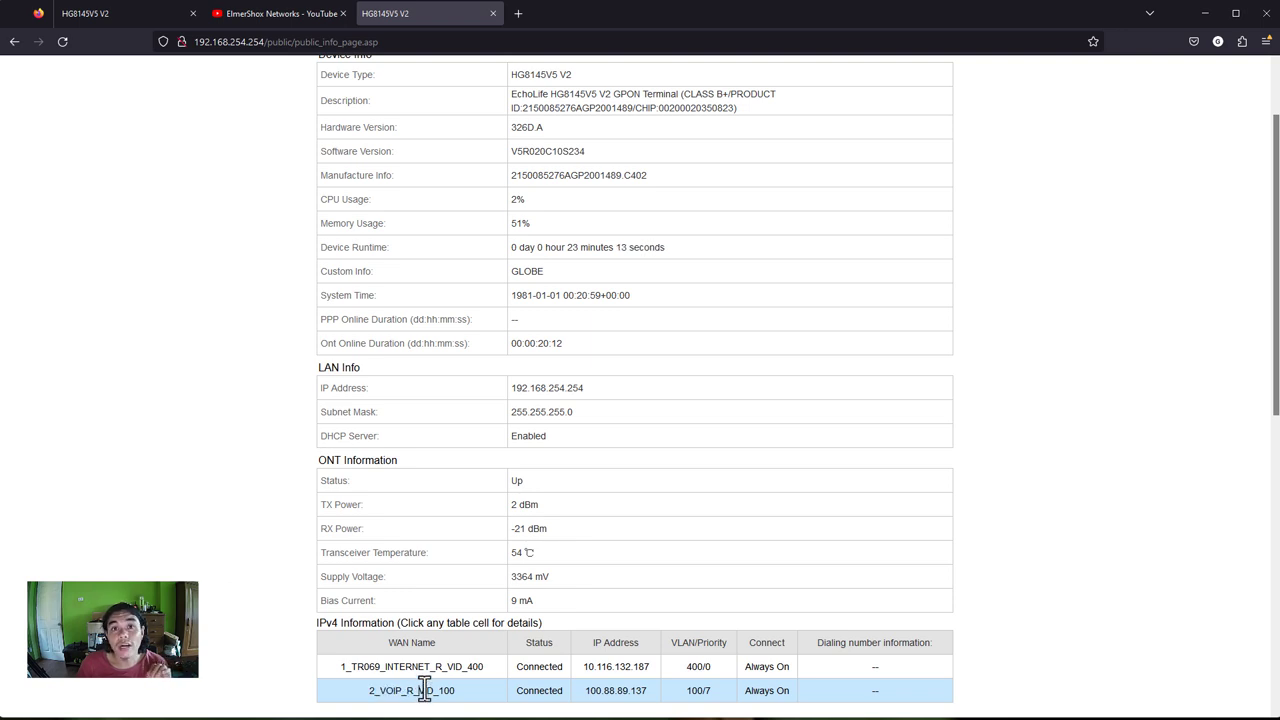
pyautogui.moveTo(519, 692); pyautogui.dragTo(655, 688)
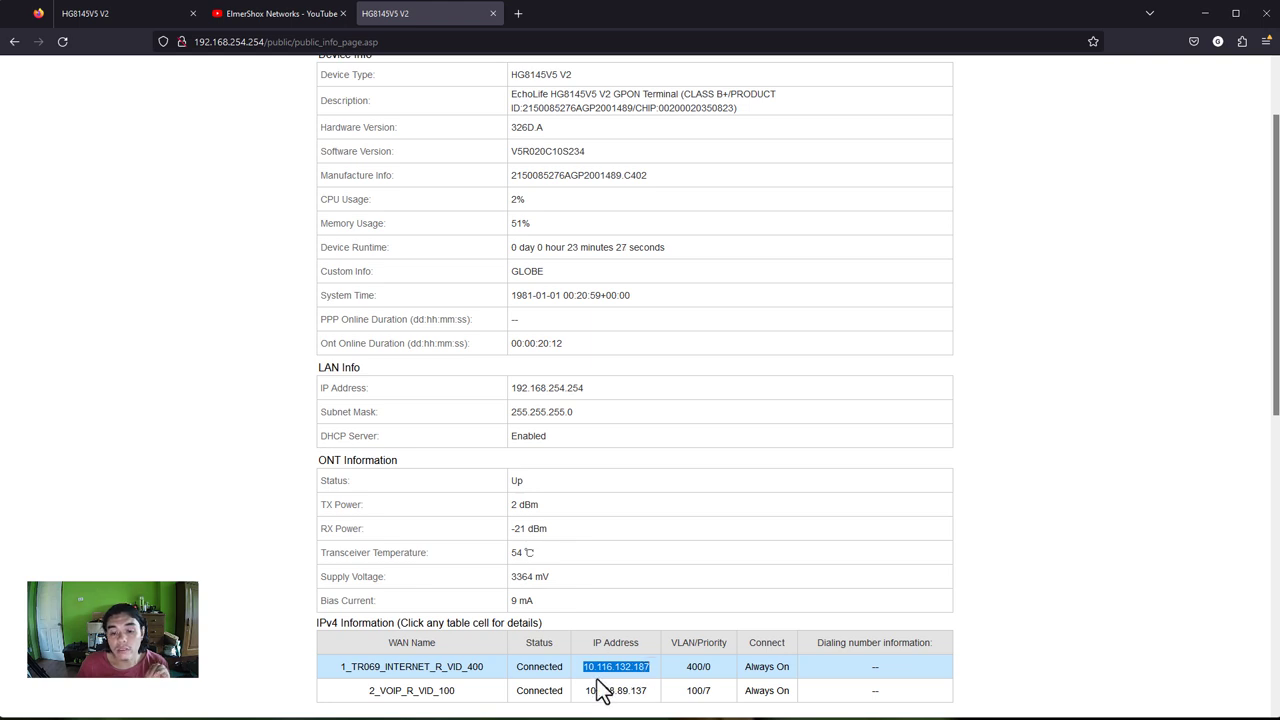
pyautogui.moveTo(586, 688); pyautogui.dragTo(646, 694)
pyautogui.click(621, 697)
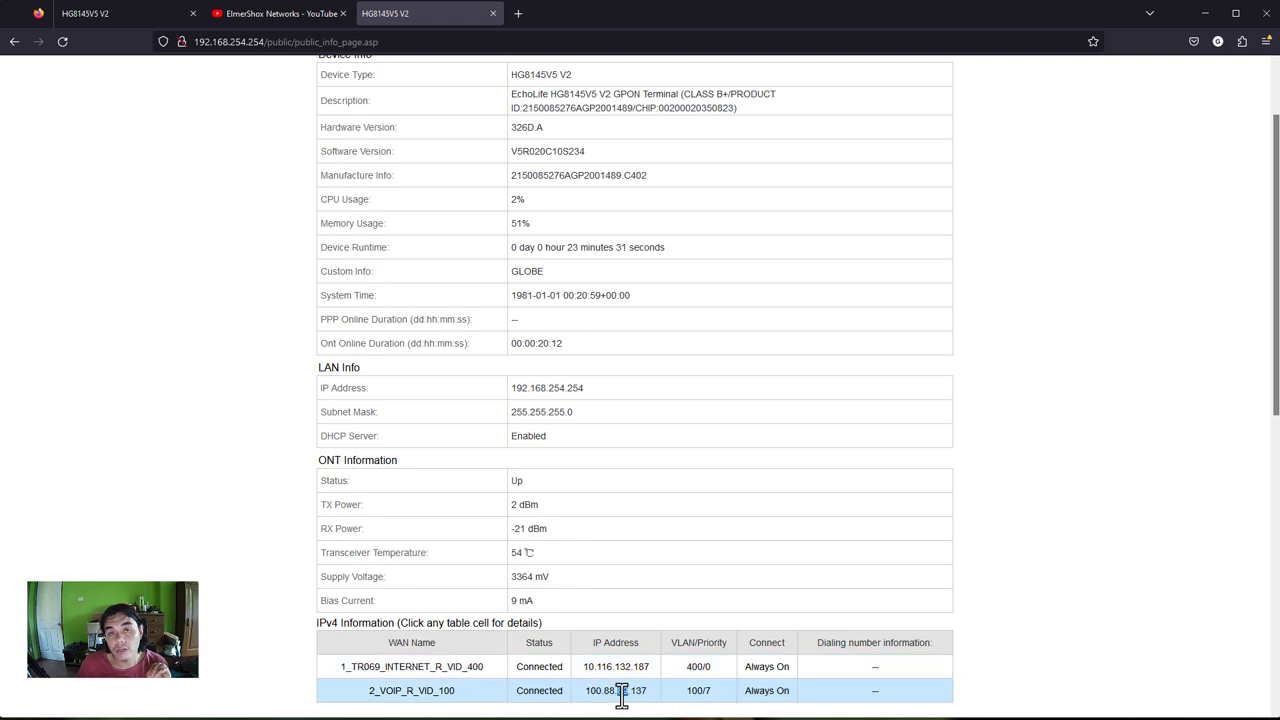
pyautogui.doubleClick(621, 690)
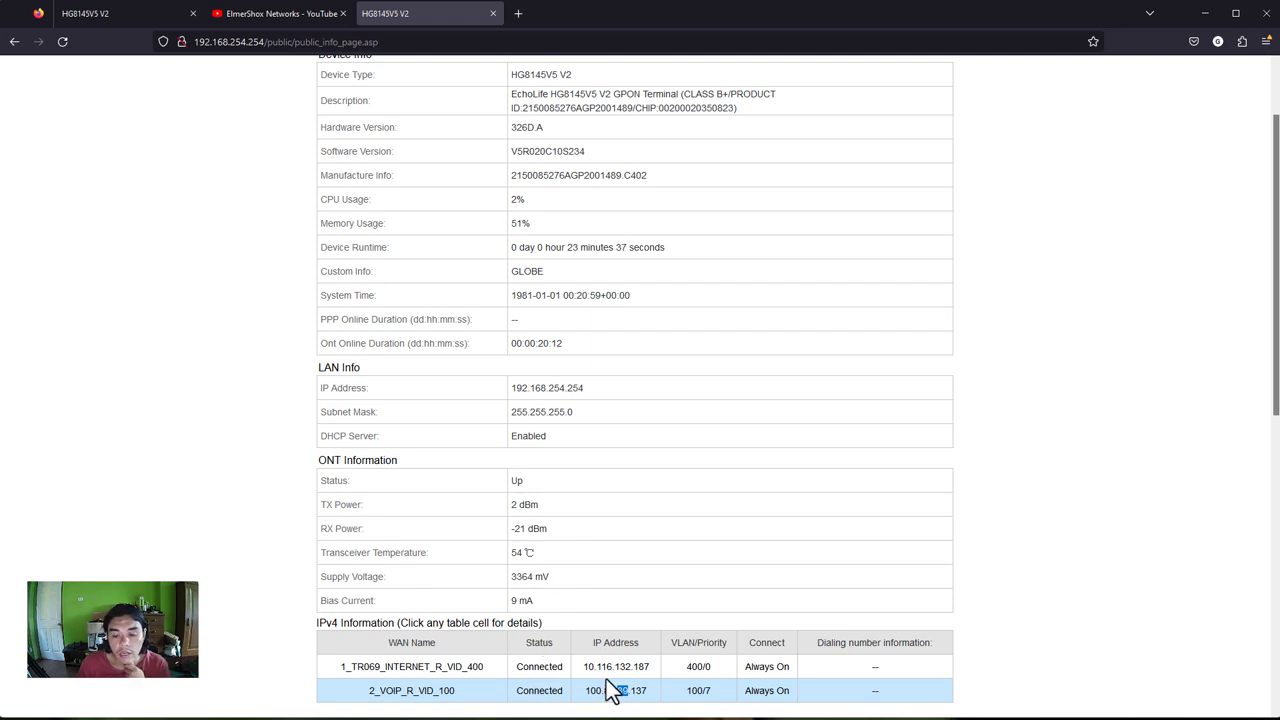
pyautogui.scroll(-3, 613, 690)
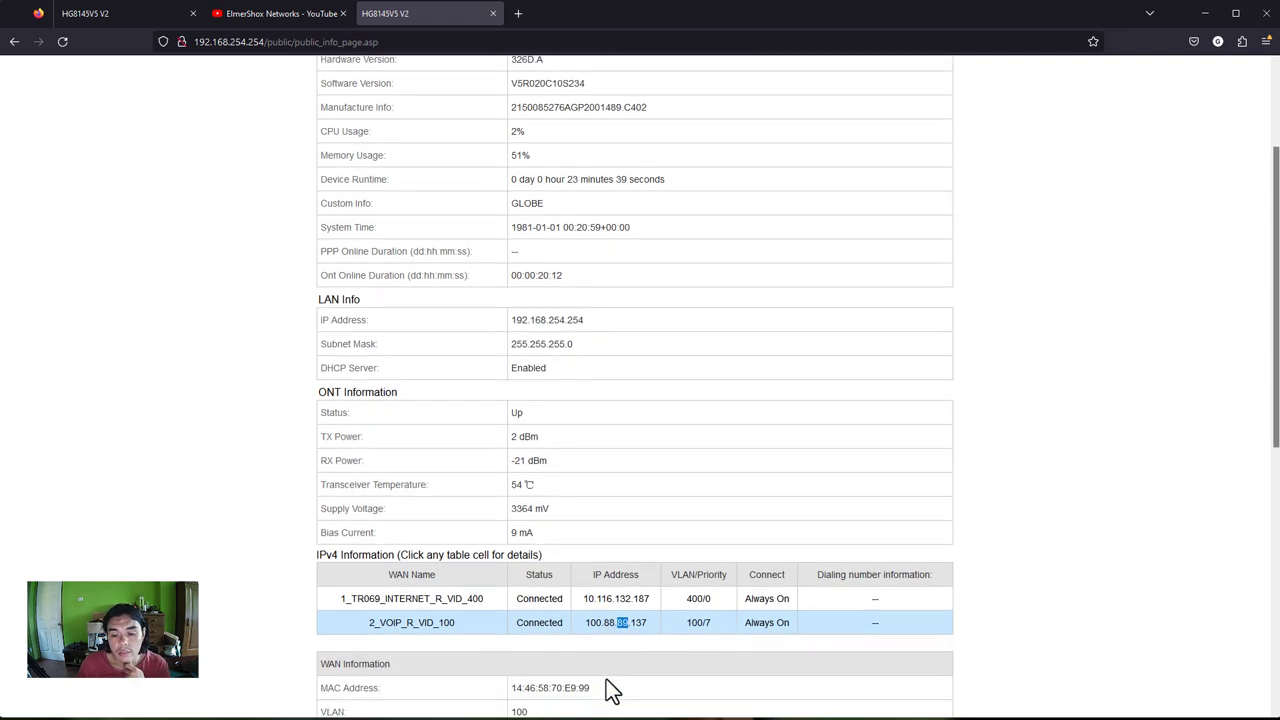
pyautogui.scroll(-2, 611, 690)
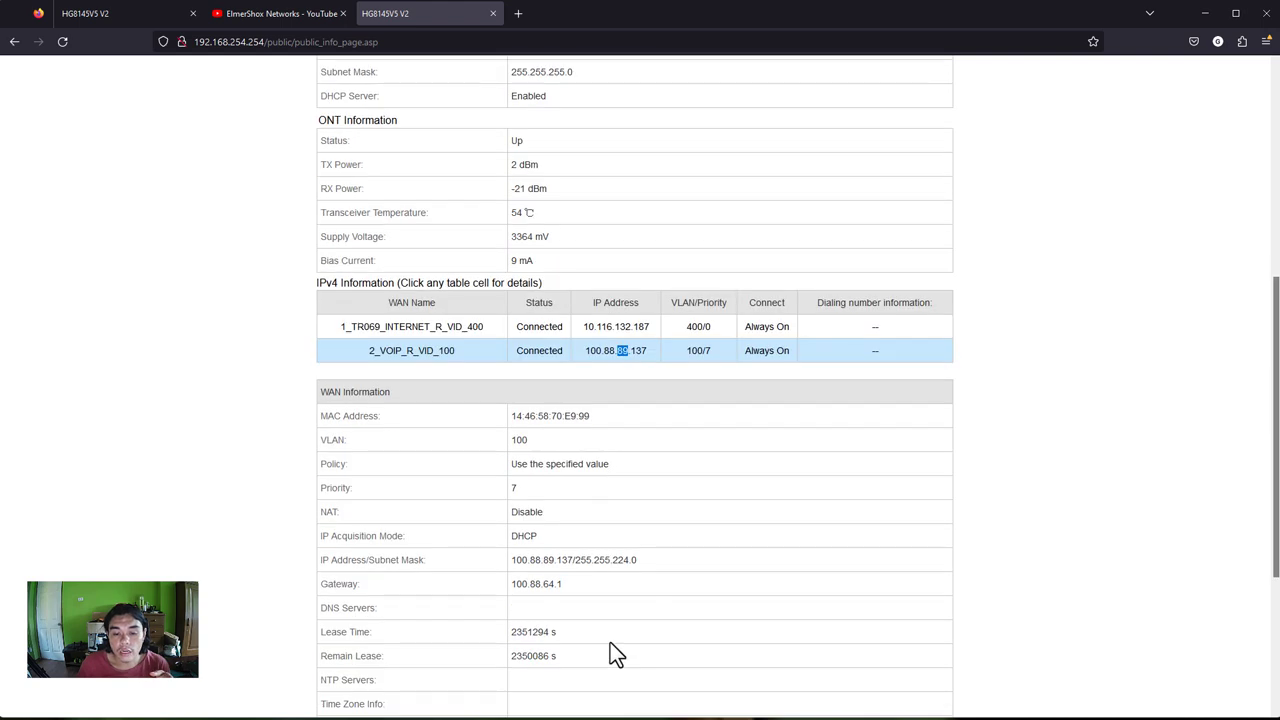
# - Note the DHCP acquisition mode and locate the User Device Information section
pyautogui.click(517, 541)
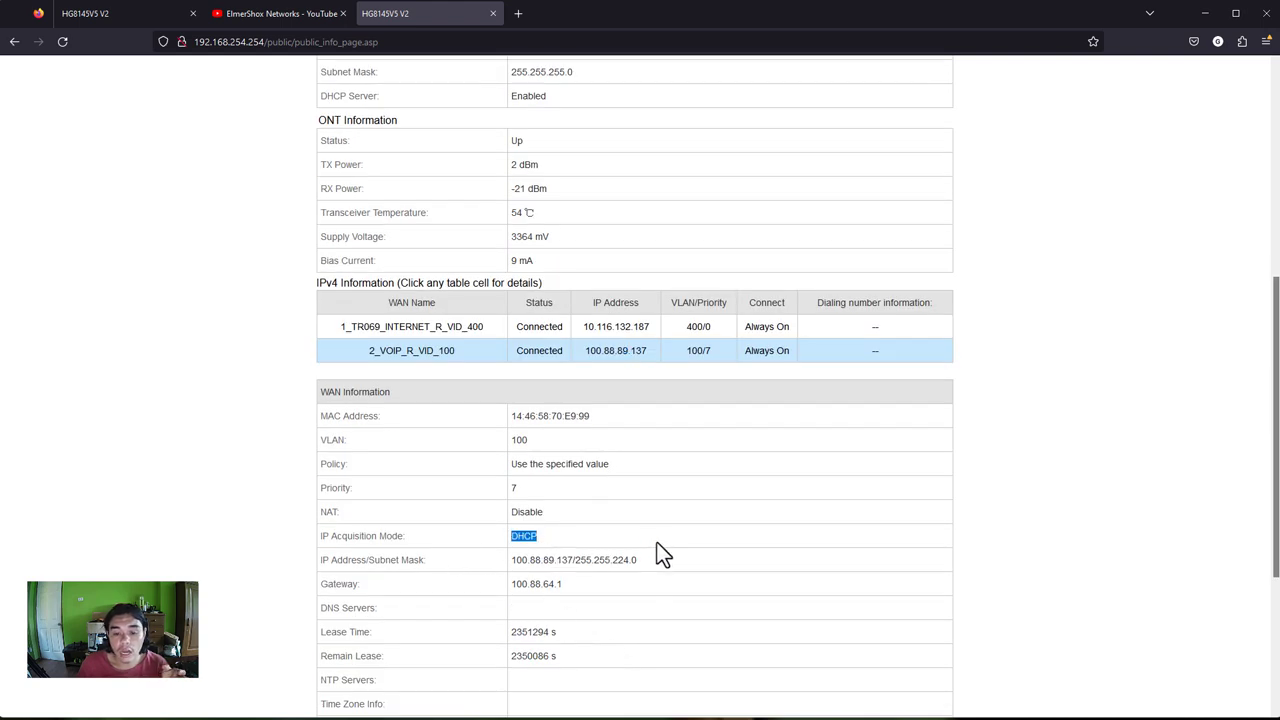
pyautogui.scroll(-3, 660, 553)
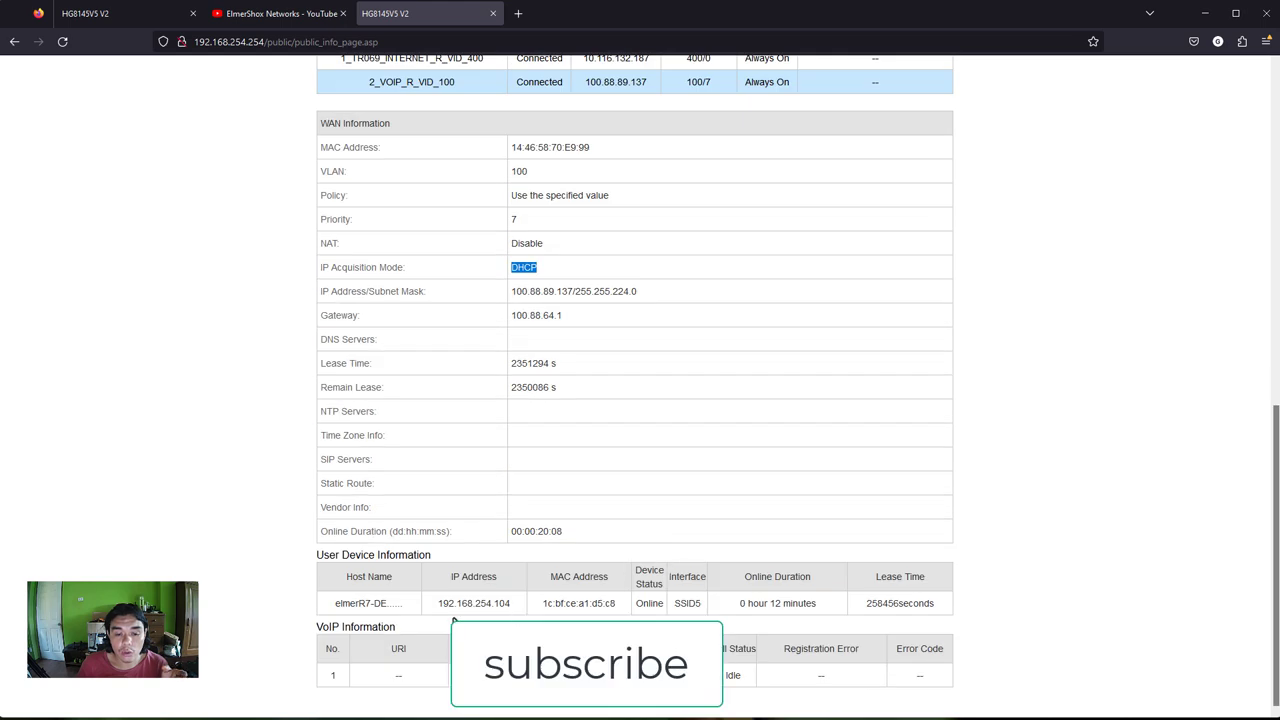
pyautogui.moveTo(335, 601); pyautogui.dragTo(380, 601)
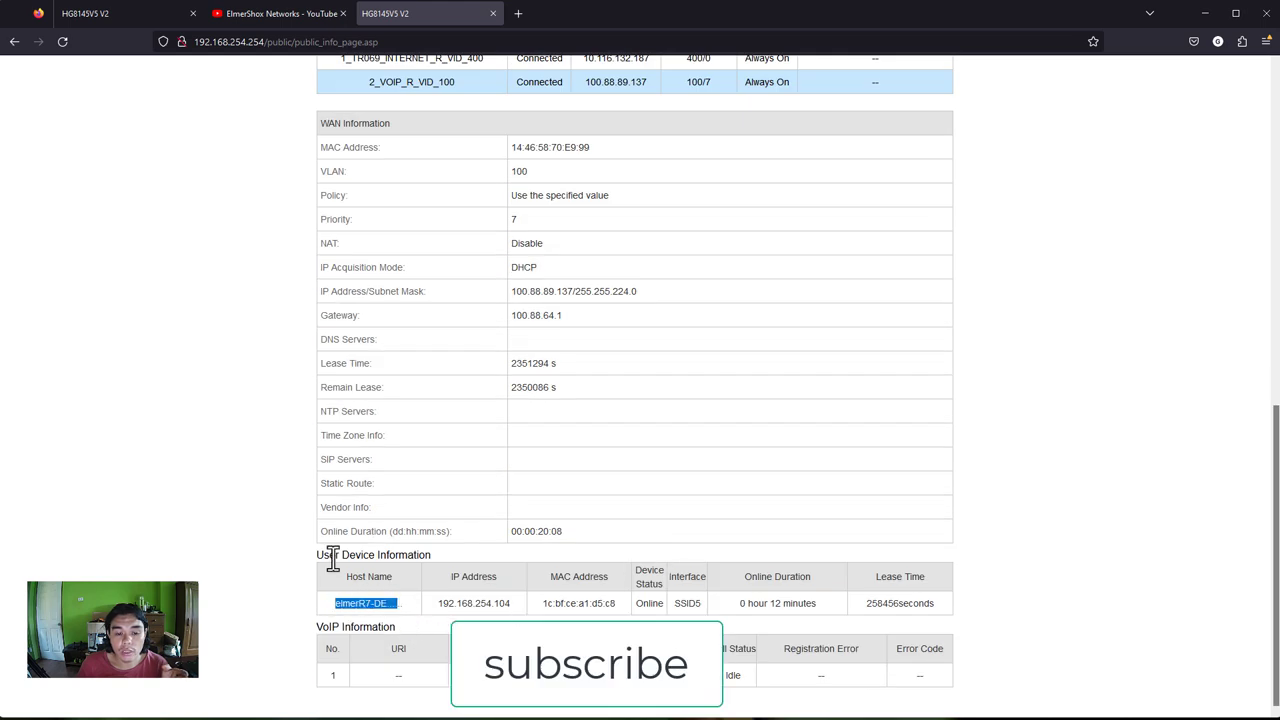
pyautogui.moveTo(329, 554); pyautogui.dragTo(419, 560)
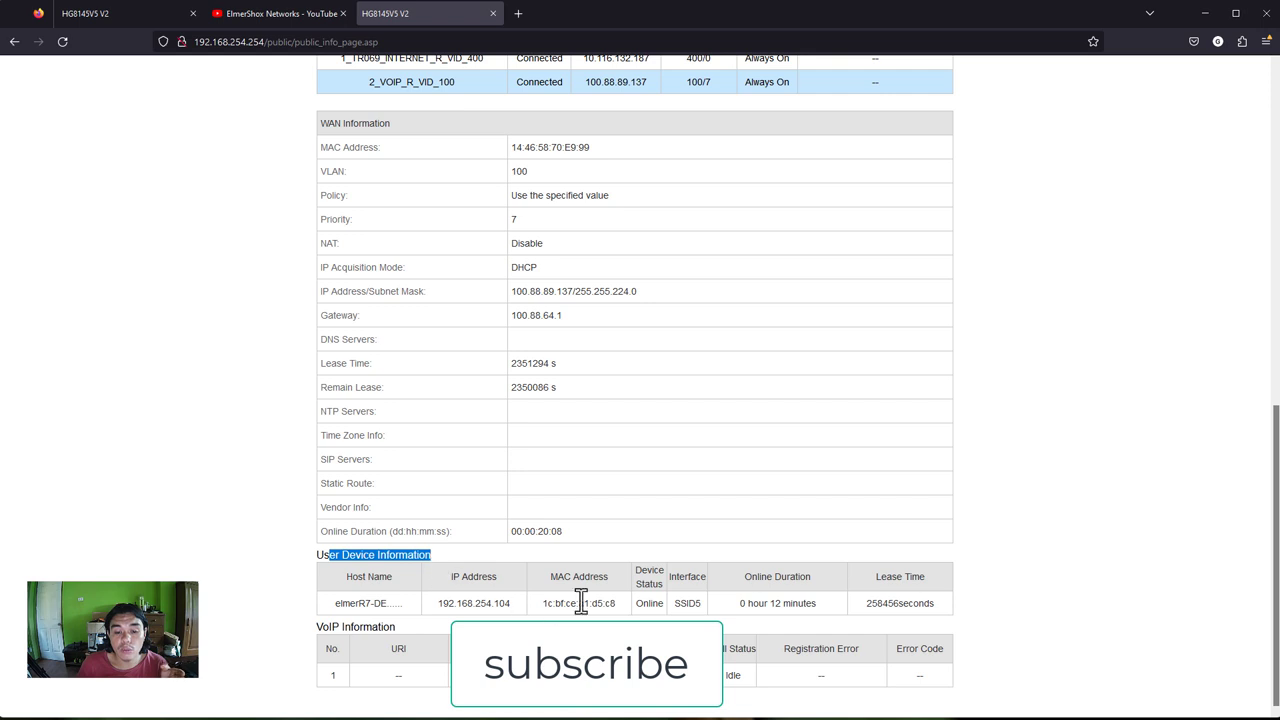
pyautogui.moveTo(1276, 567); pyautogui.dragTo(1276, 545)
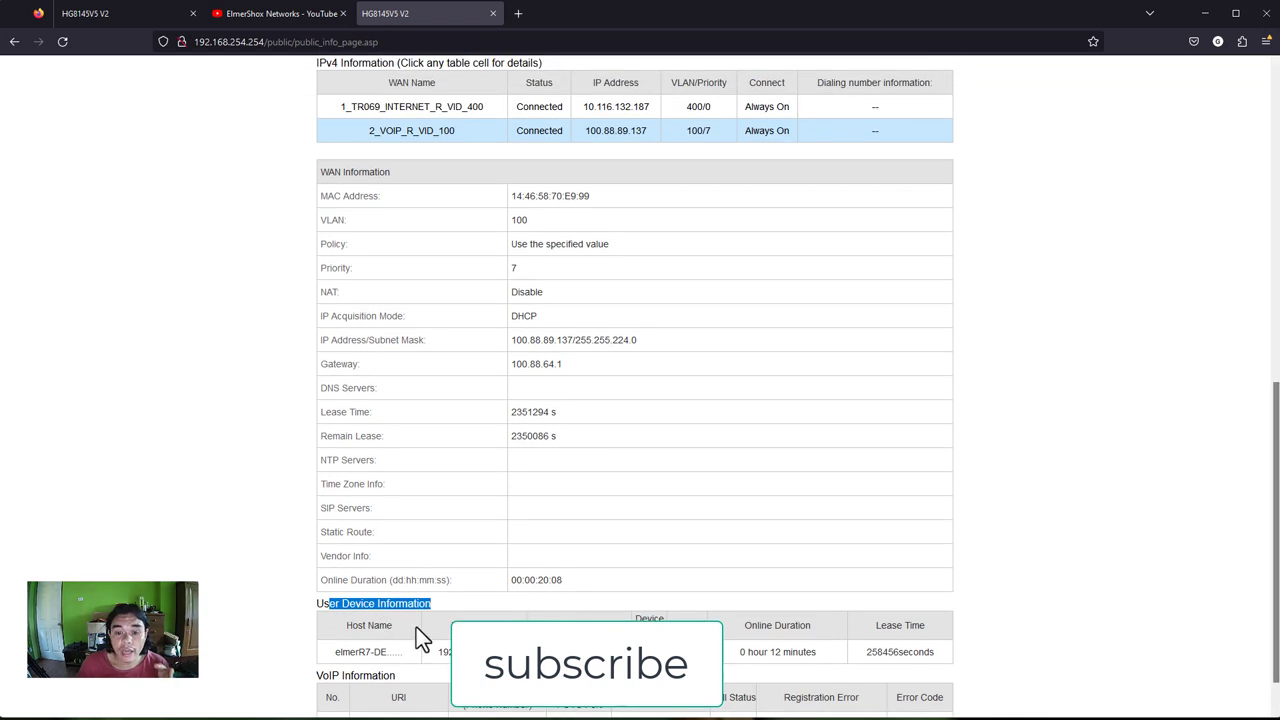
# - Check the connected device's host name, SSID5 interface and online duration, then bring up the Setup login
pyautogui.doubleClick(338, 651)
pyautogui.doubleClick(352, 652)
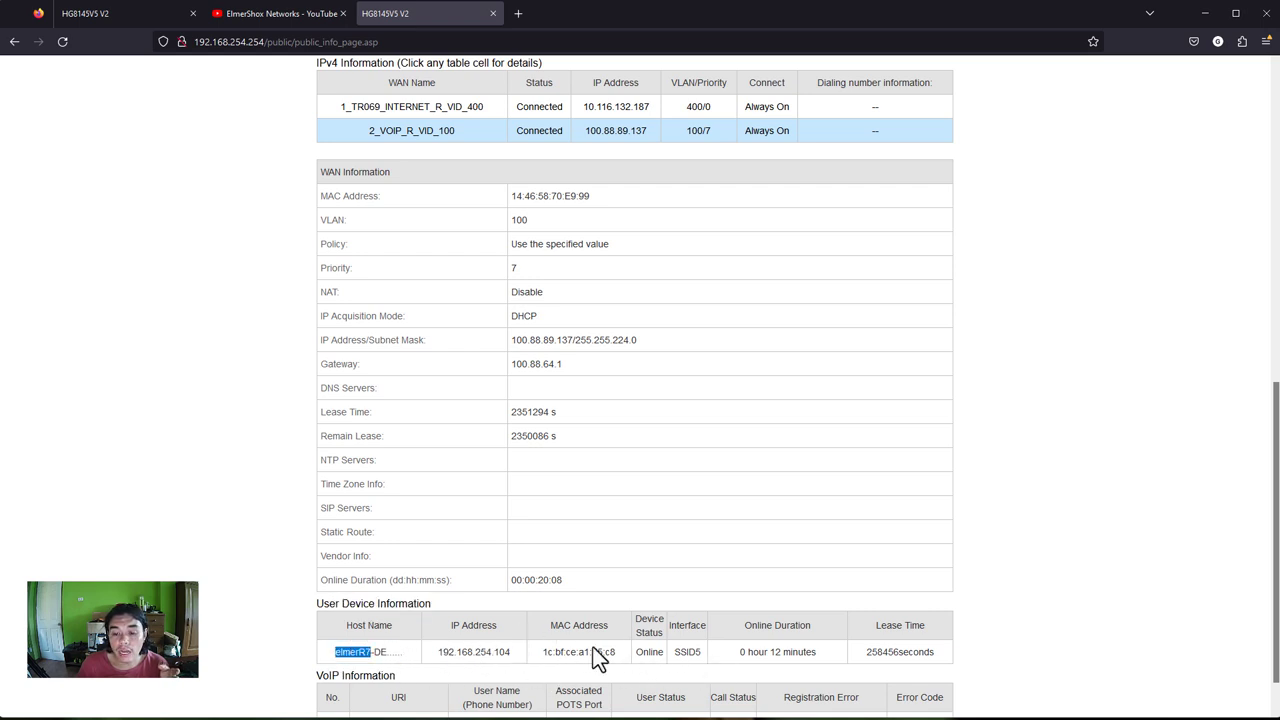
pyautogui.moveTo(687, 652)
pyautogui.mouseDown()
pyautogui.moveTo(702, 653)
pyautogui.moveTo(646, 652)
pyautogui.moveTo(664, 652)
pyautogui.mouseUp()
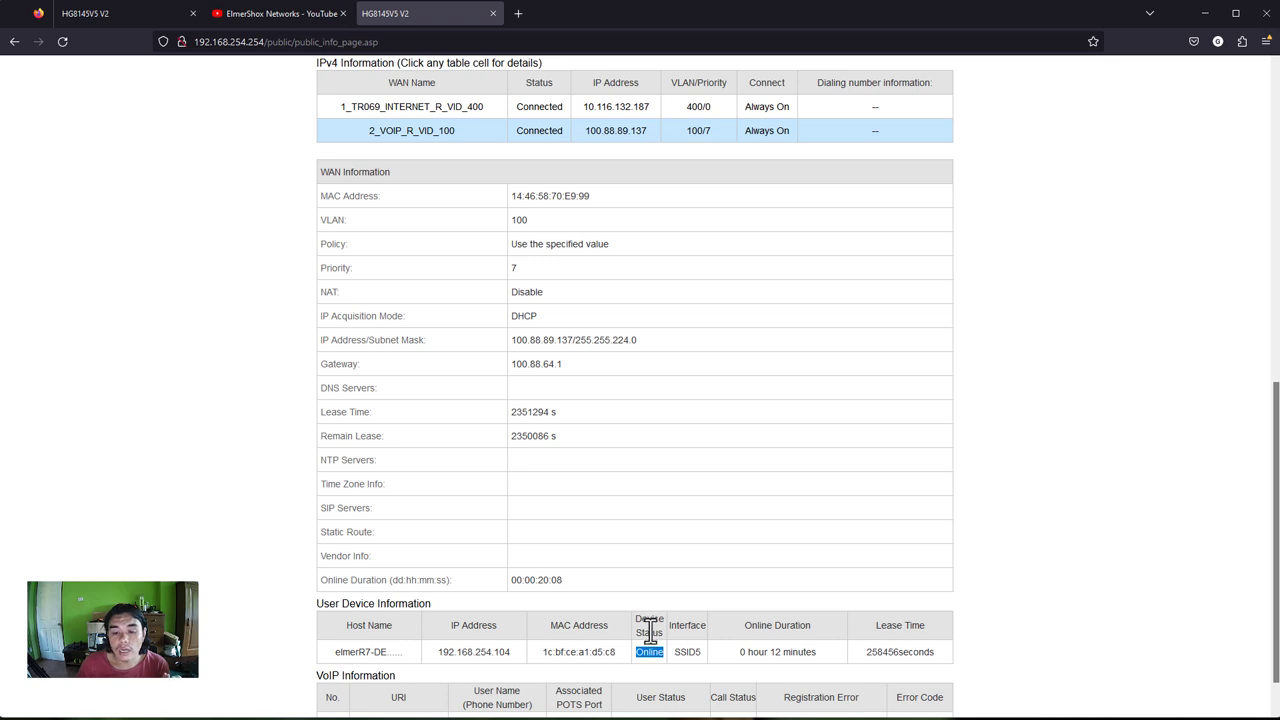
pyautogui.click(756, 651)
pyautogui.tripleClick(756, 651)
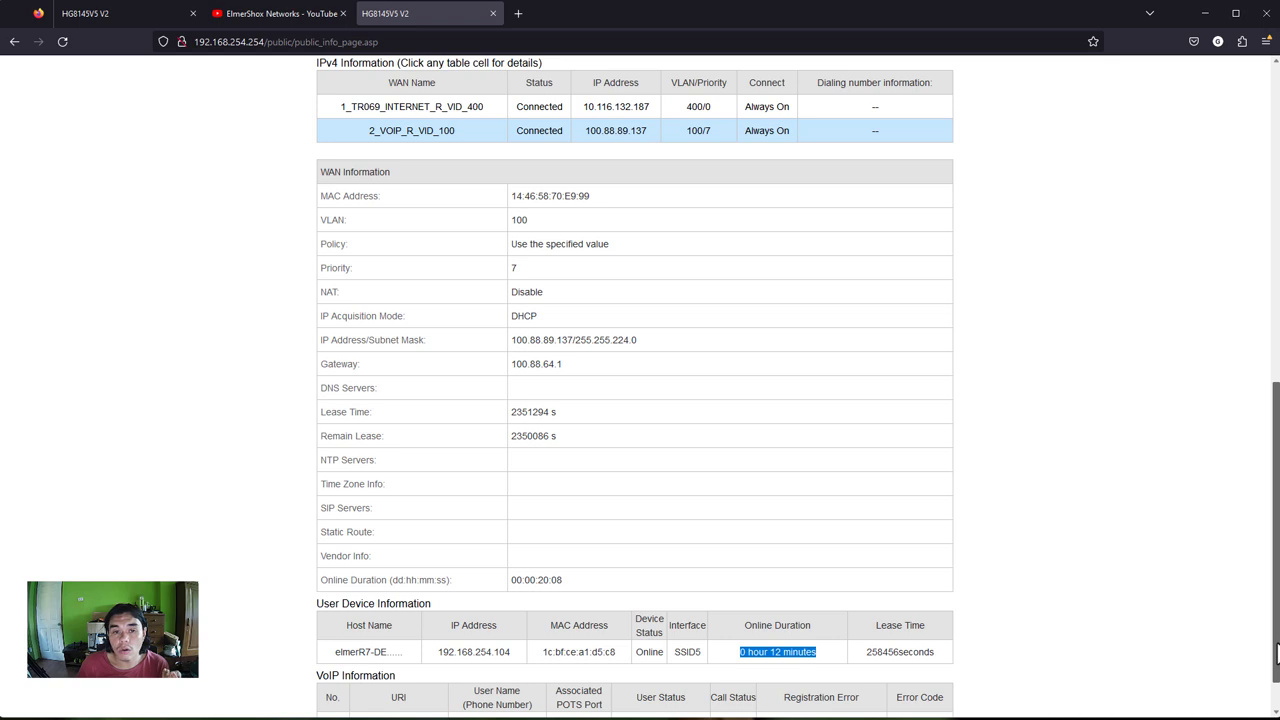
pyautogui.moveTo(1276, 655); pyautogui.dragTo(1266, 323)
pyautogui.click(900, 87)
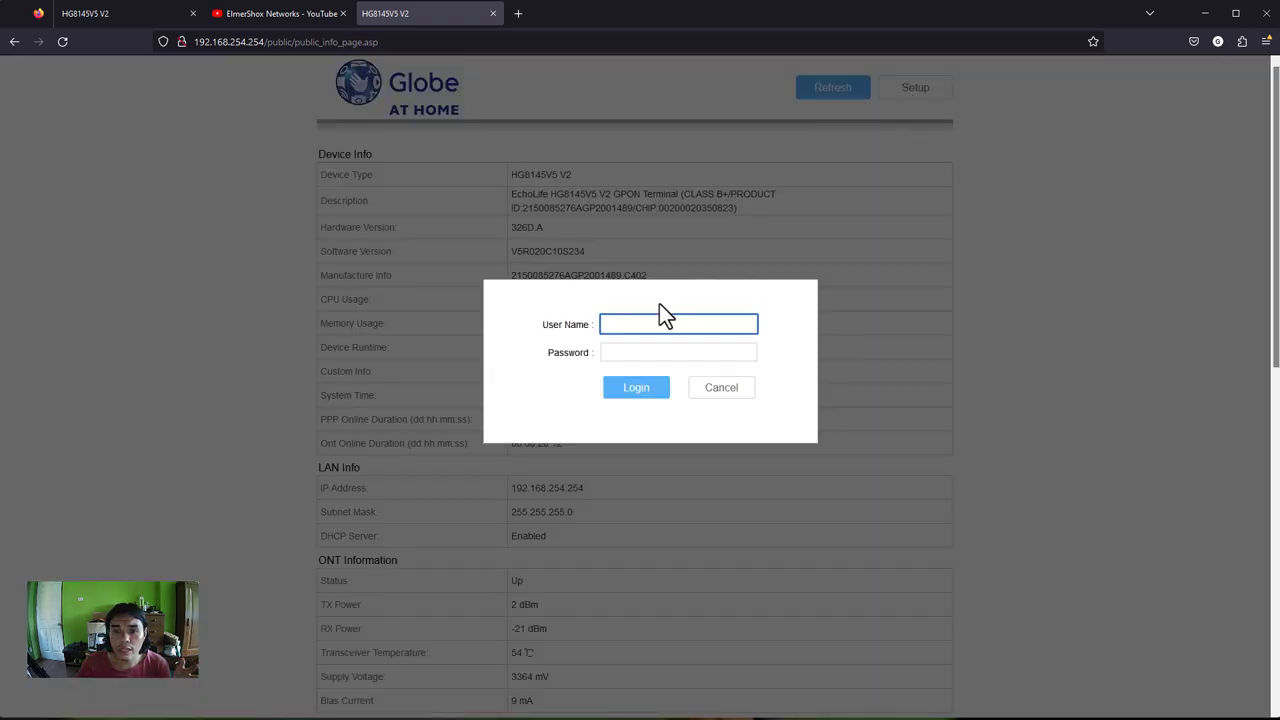
# - Sign in with the admin user name and password
pyautogui.write('user')
pyautogui.press('Tab')
pyautogui.write('•••••••••••')
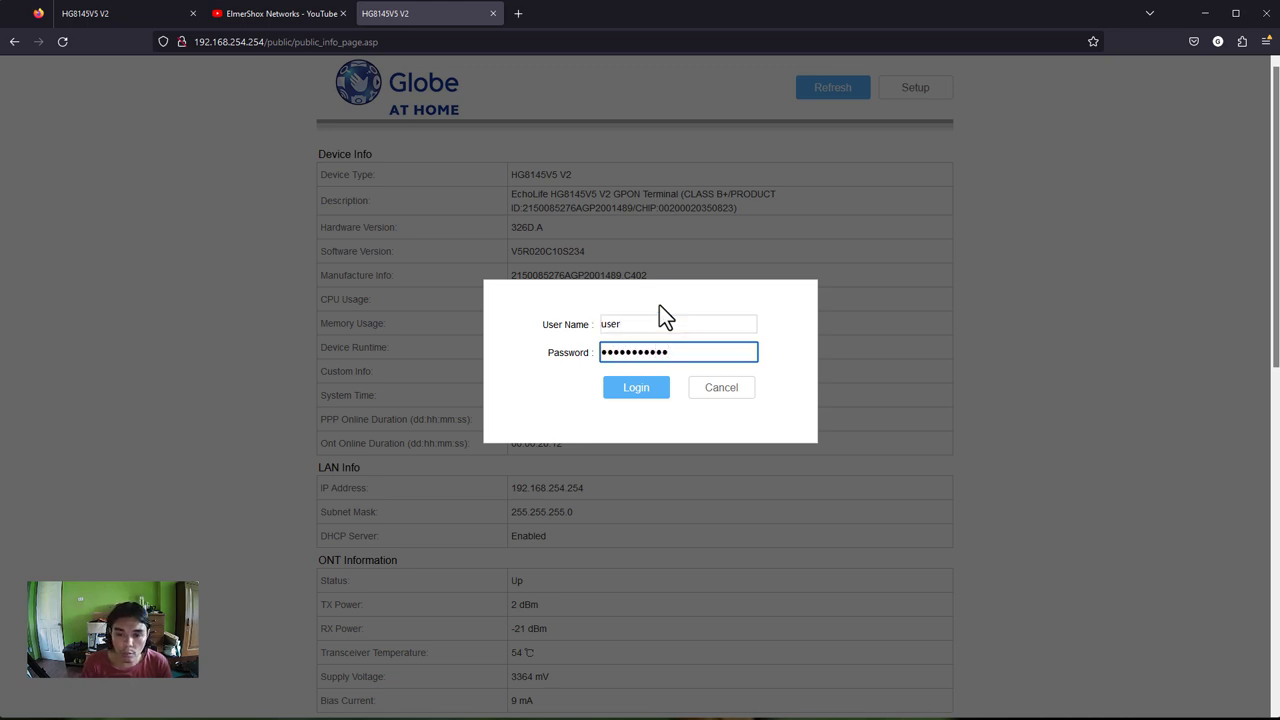
pyautogui.press('Return')
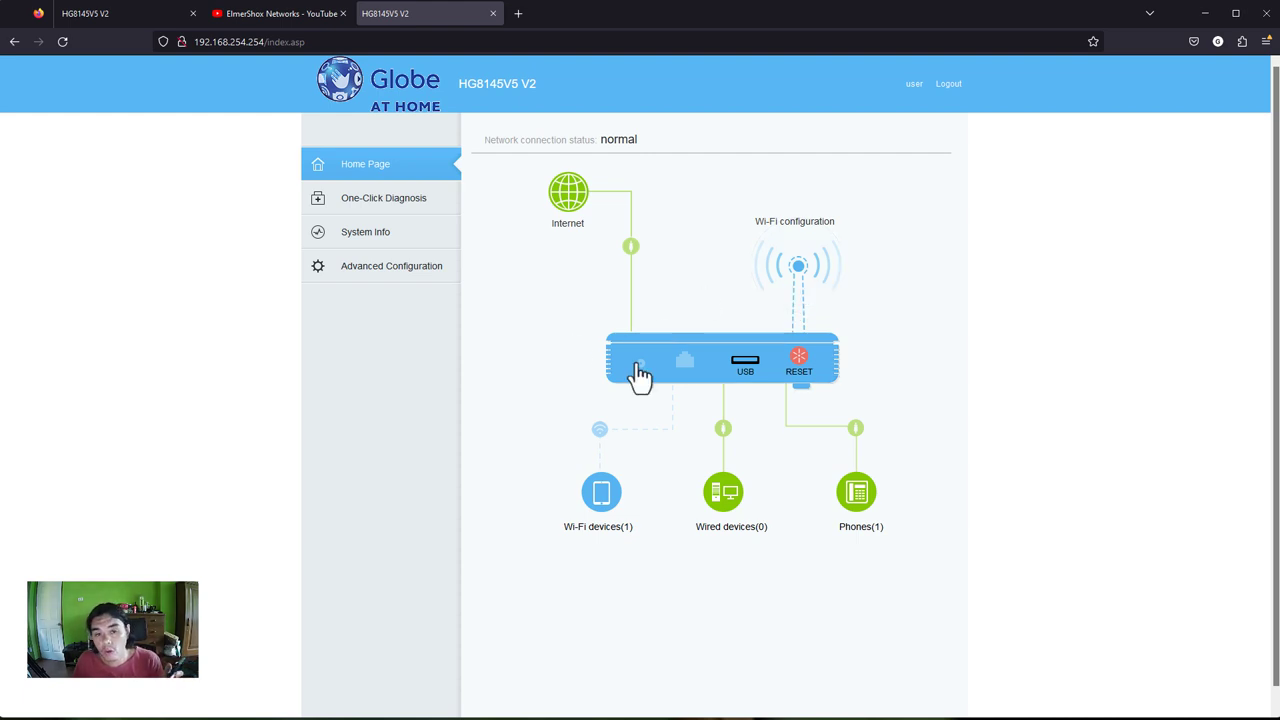
# - Go to One-Click Diagnosis > System Info, check the system time, then open WAN Information
pyautogui.click(412, 210)
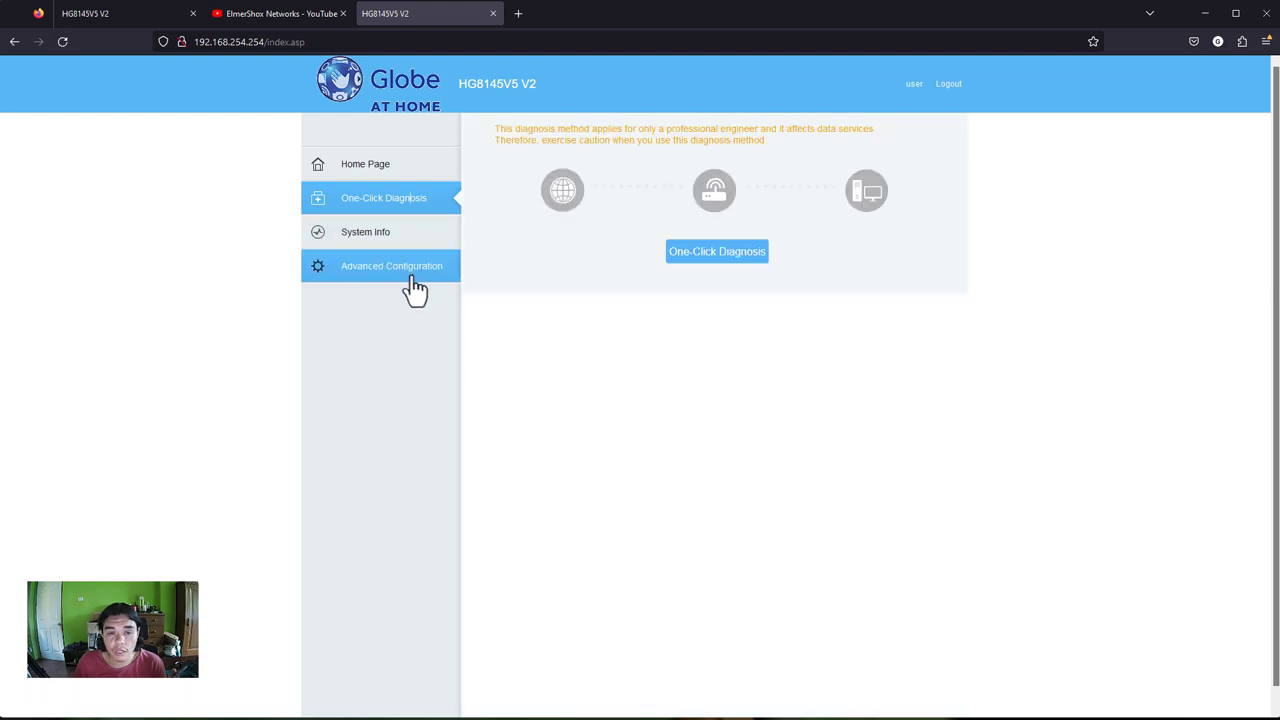
pyautogui.click(390, 240)
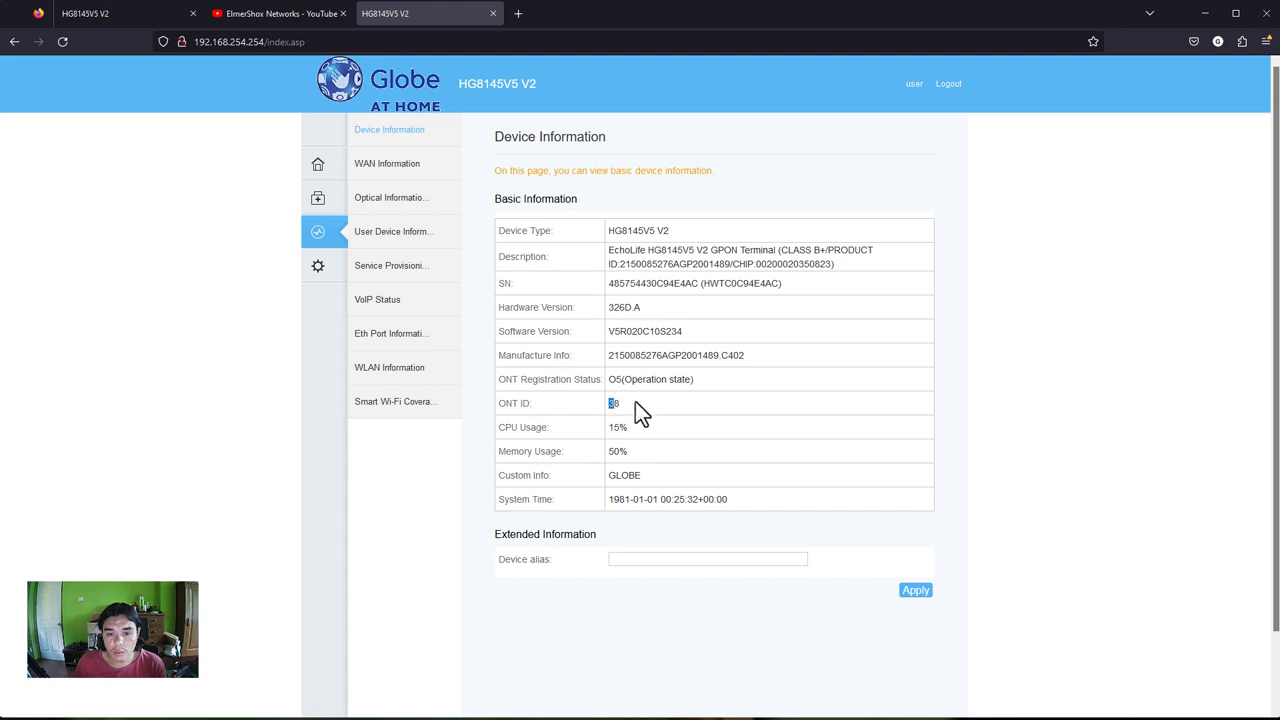
pyautogui.moveTo(629, 506); pyautogui.dragTo(753, 506)
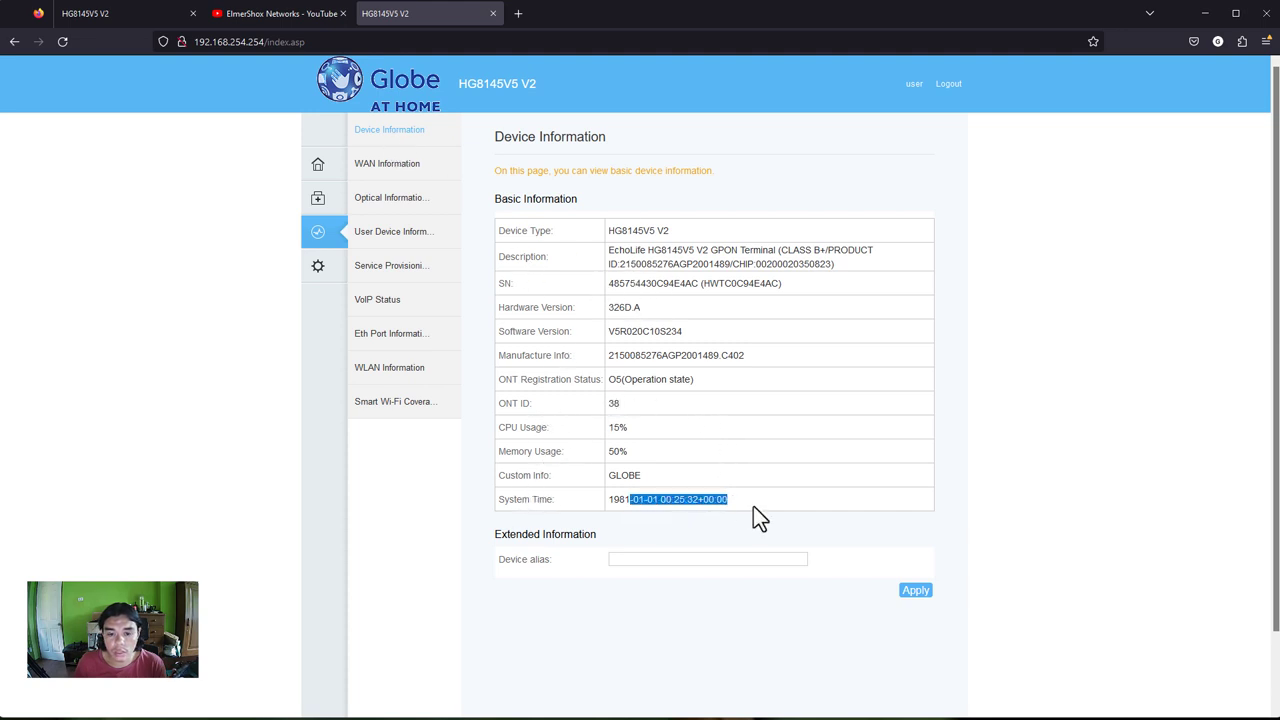
pyautogui.click(398, 173)
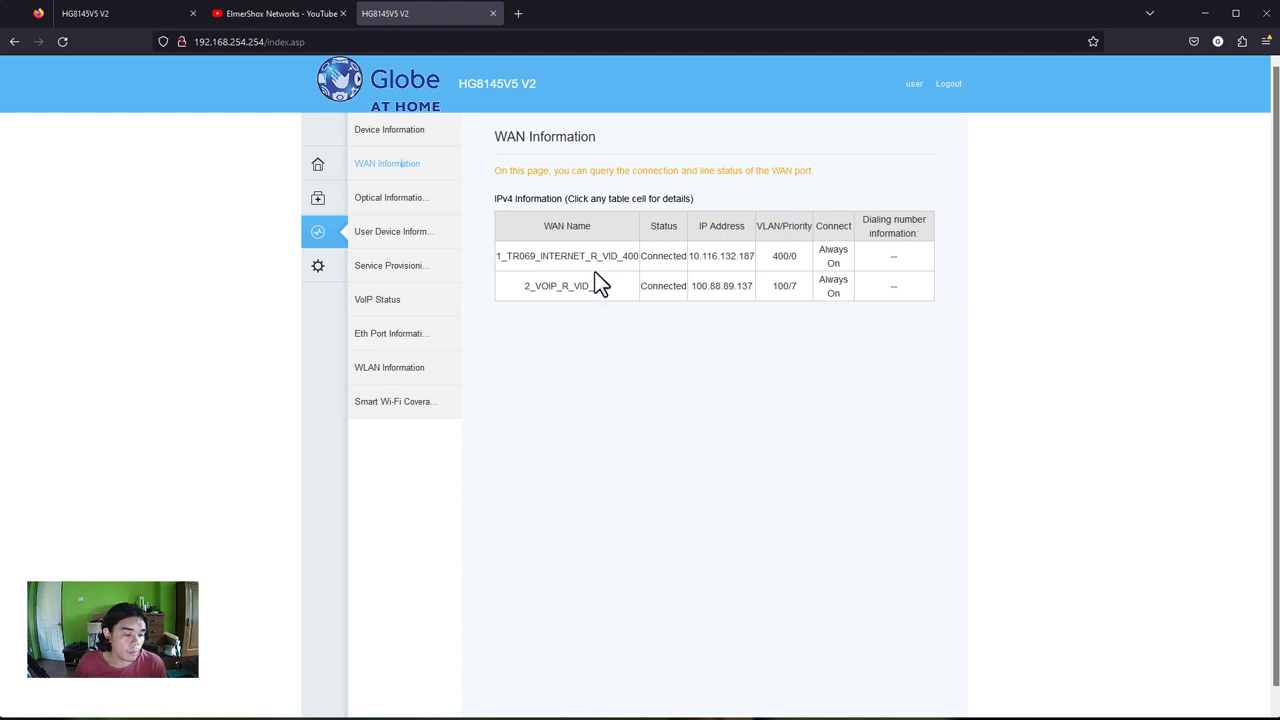
# - Return to the home page and reload it to confirm two Wi-Fi devices are counted
pyautogui.click(323, 167)
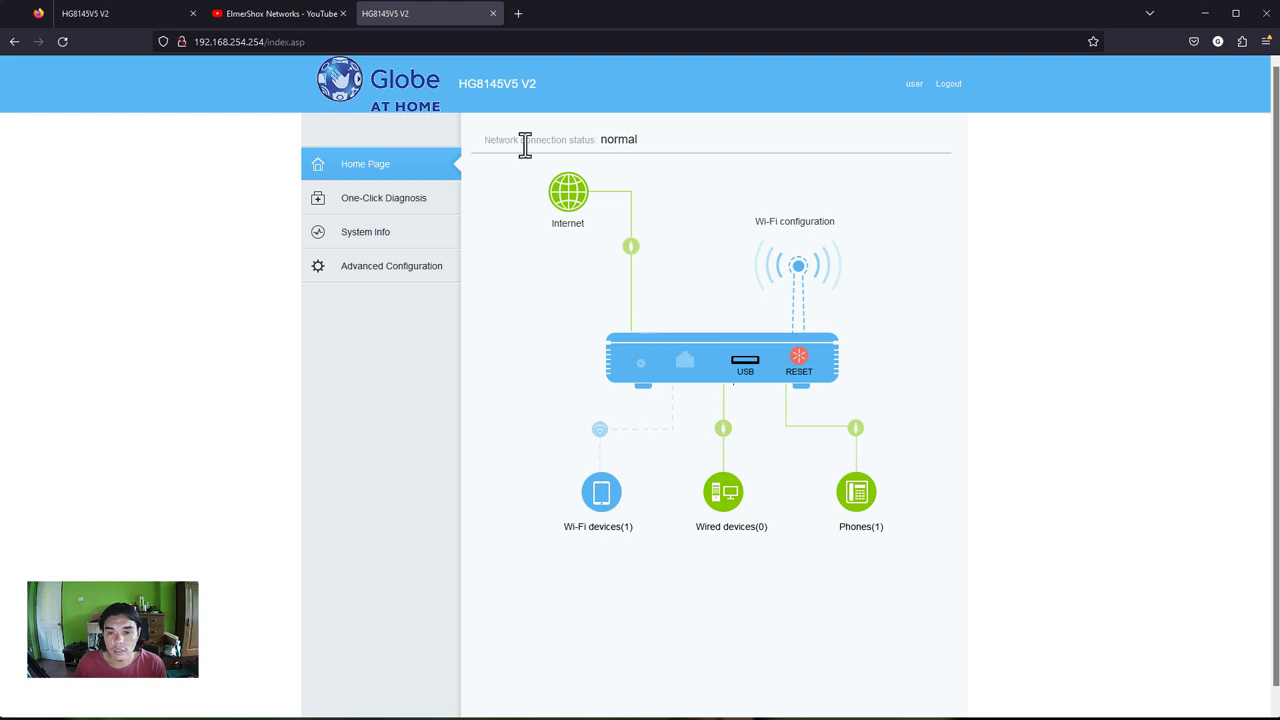
pyautogui.click(430, 41)
pyautogui.press('Return')
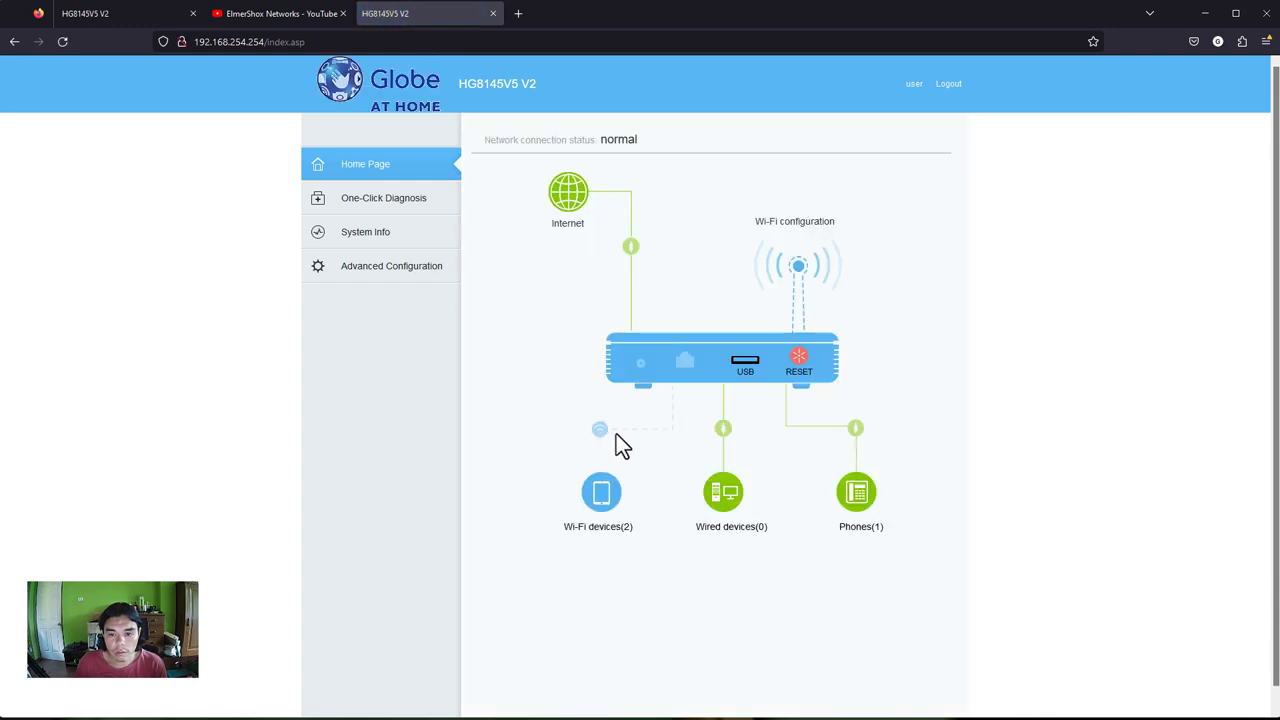
pyautogui.moveTo(618, 530); pyautogui.dragTo(641, 526)
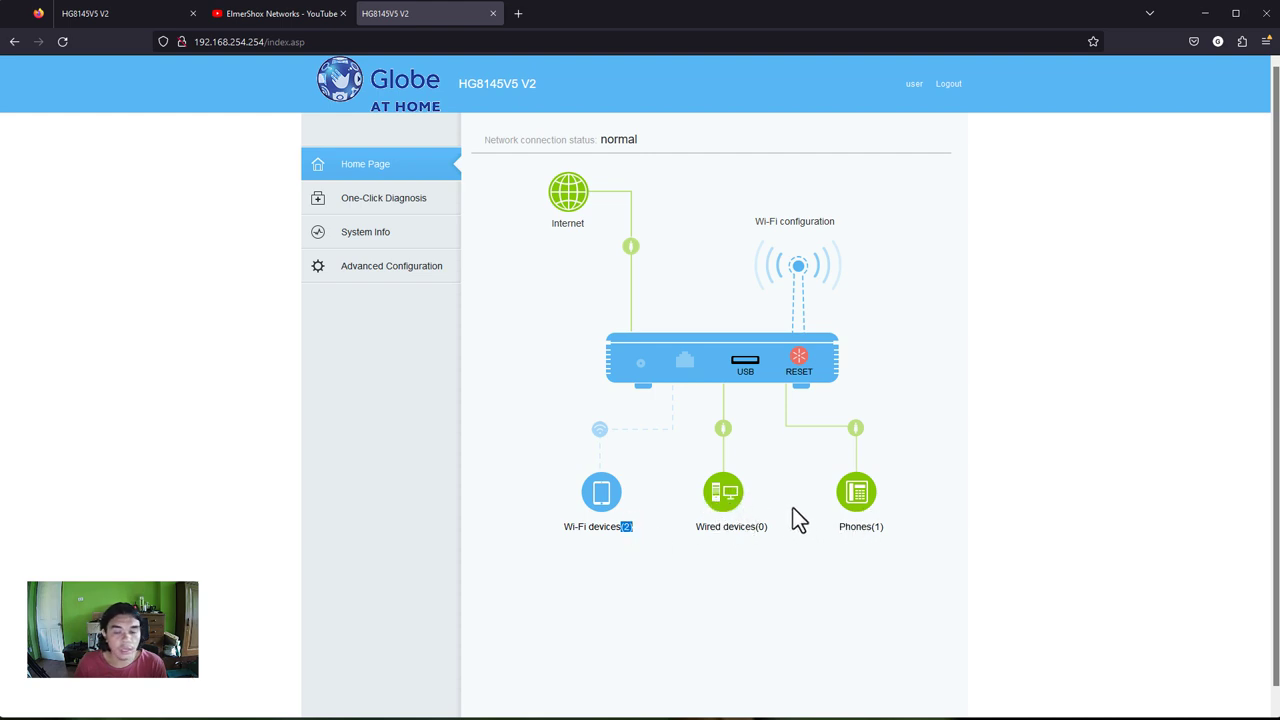
# - Open System Info > Optical Information and review the RX optical power and sending status
pyautogui.click(438, 208)
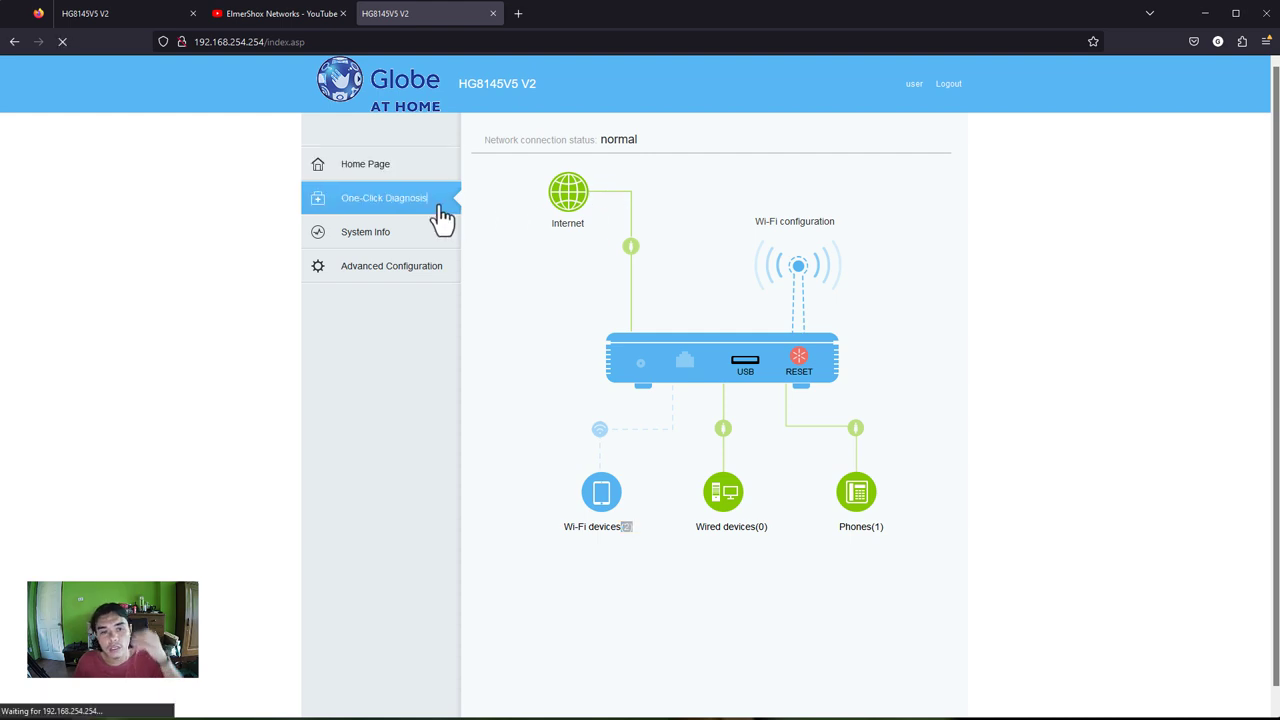
pyautogui.click(393, 240)
pyautogui.click(397, 199)
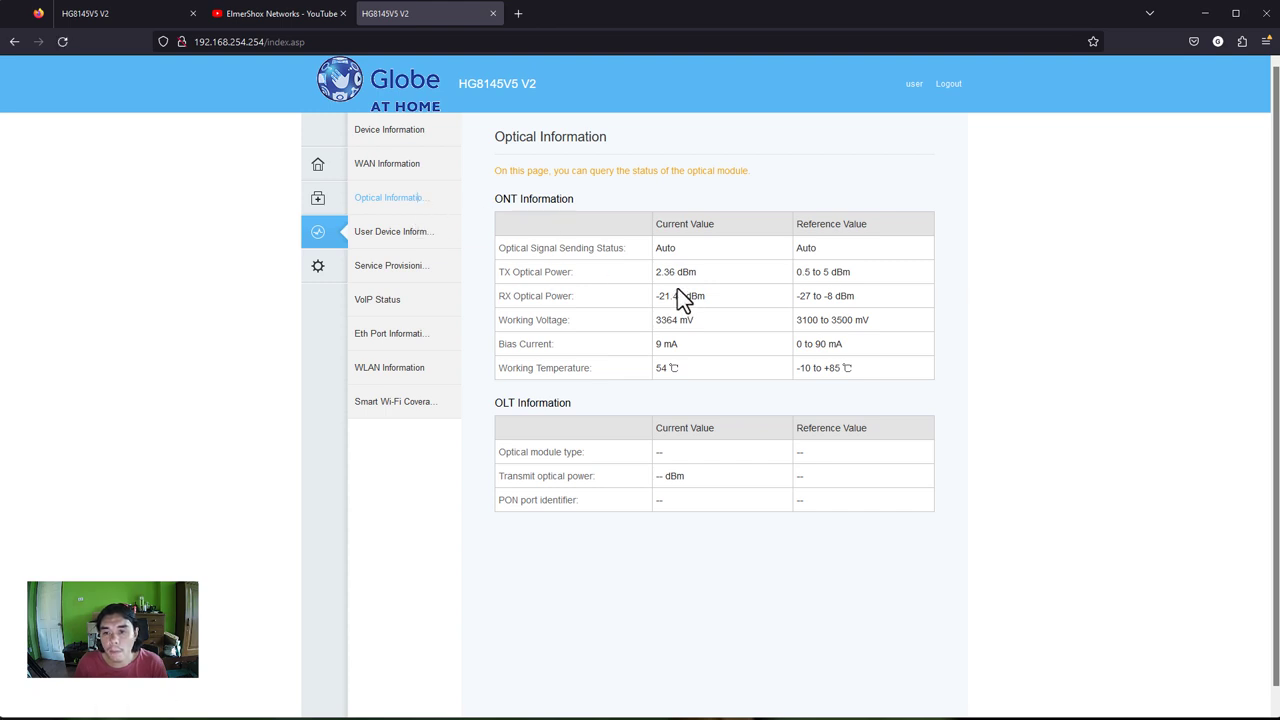
pyautogui.moveTo(857, 296); pyautogui.dragTo(515, 296)
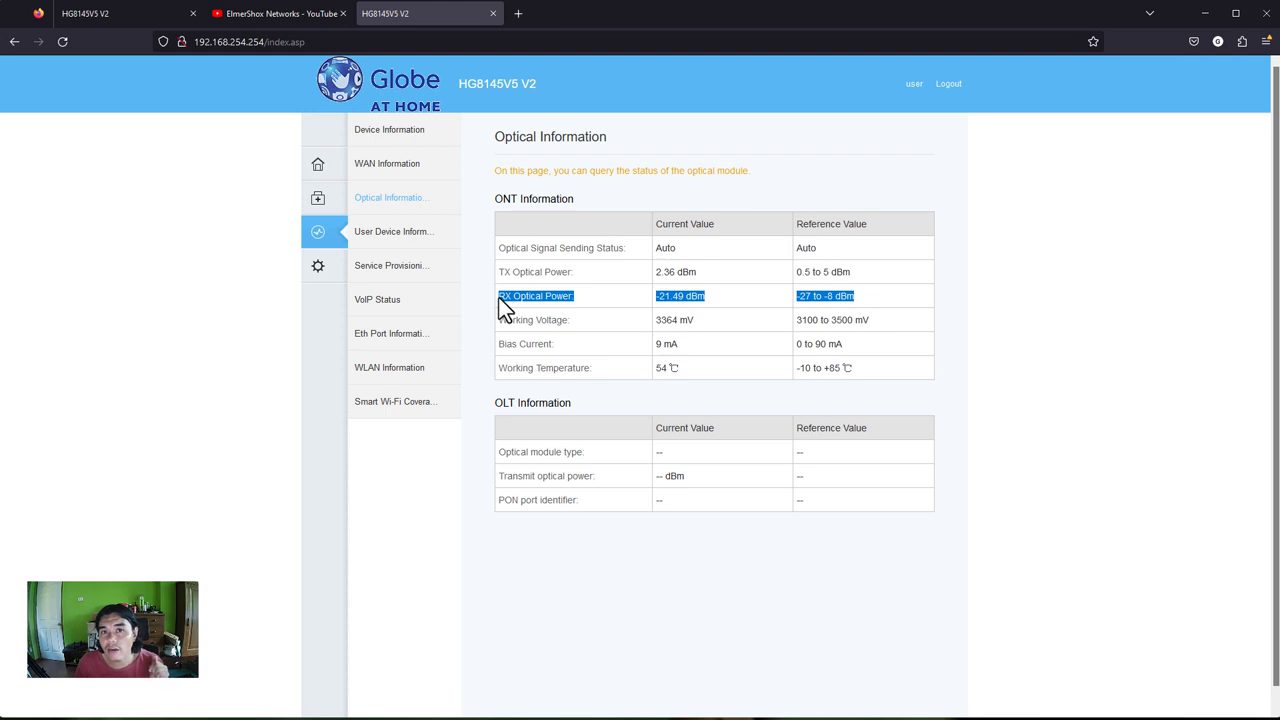
pyautogui.moveTo(575, 250); pyautogui.dragTo(854, 274)
# - Compare the received optical power with the -27 to -8 dBm range, then open User Device Information
pyautogui.click(537, 296)
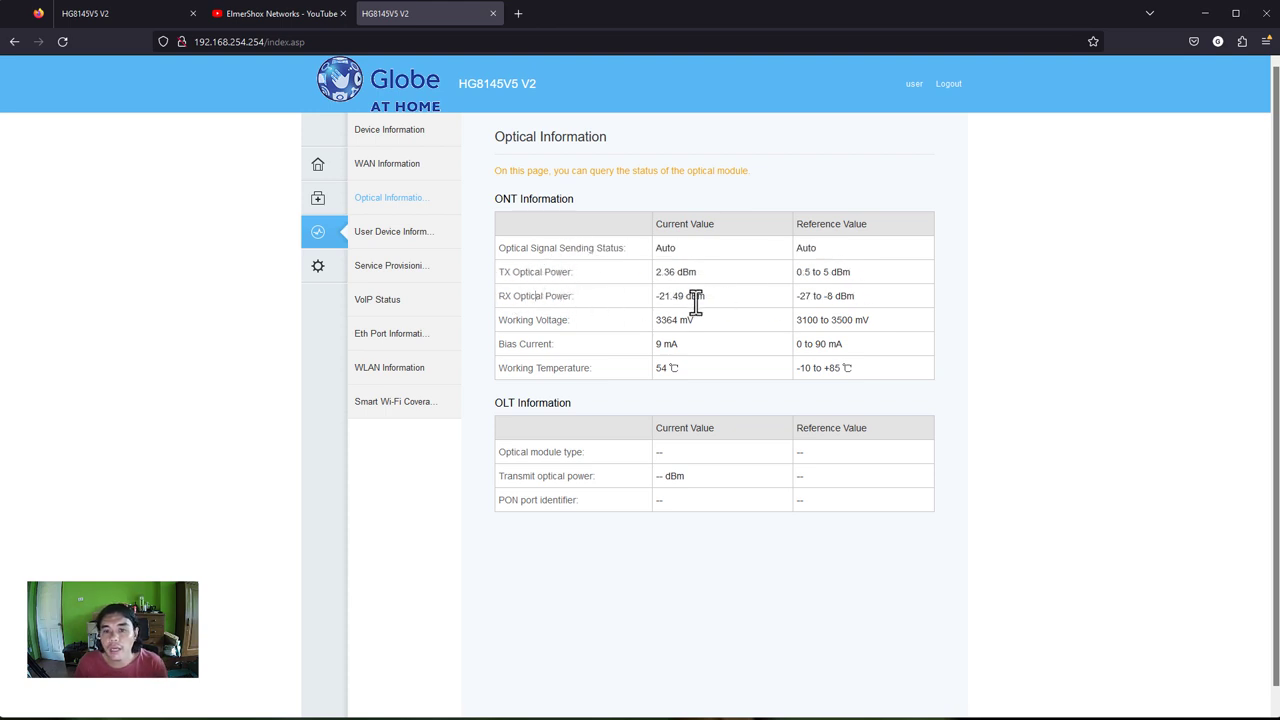
pyautogui.tripleClick(728, 224)
pyautogui.click(660, 297)
pyautogui.moveTo(658, 298); pyautogui.dragTo(718, 302)
pyautogui.moveTo(801, 297); pyautogui.dragTo(866, 314)
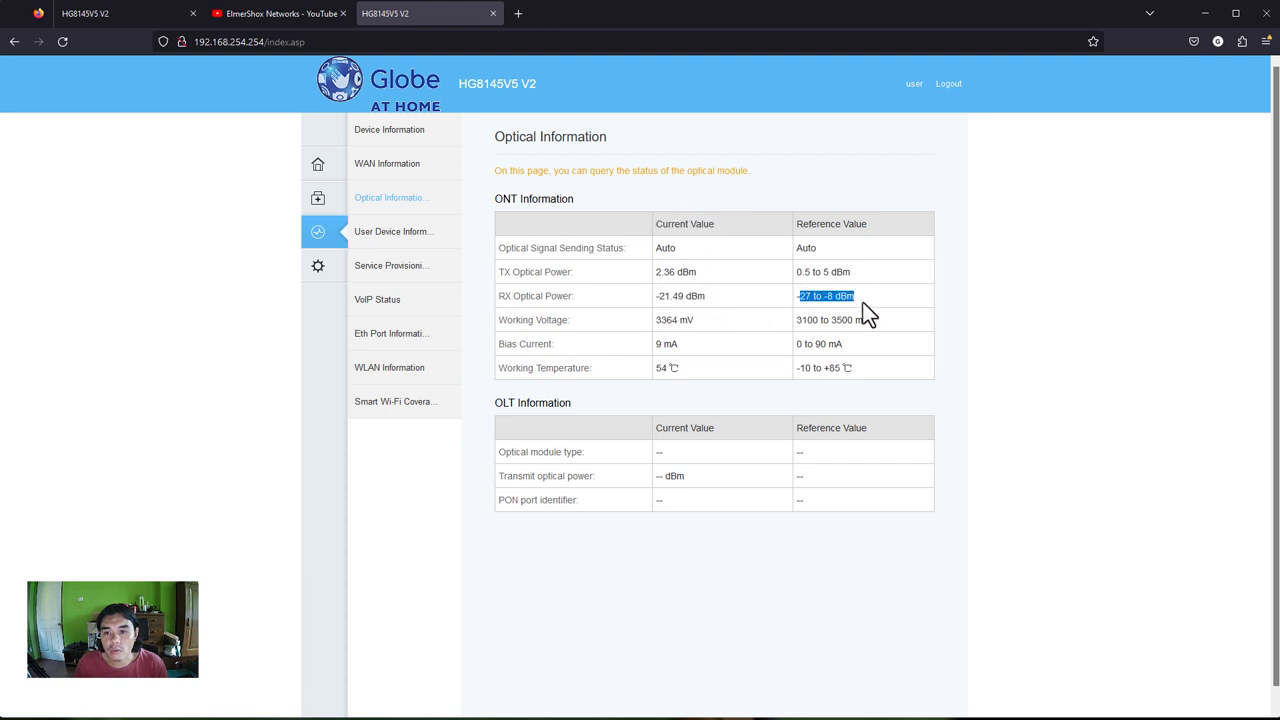
pyautogui.click(801, 298)
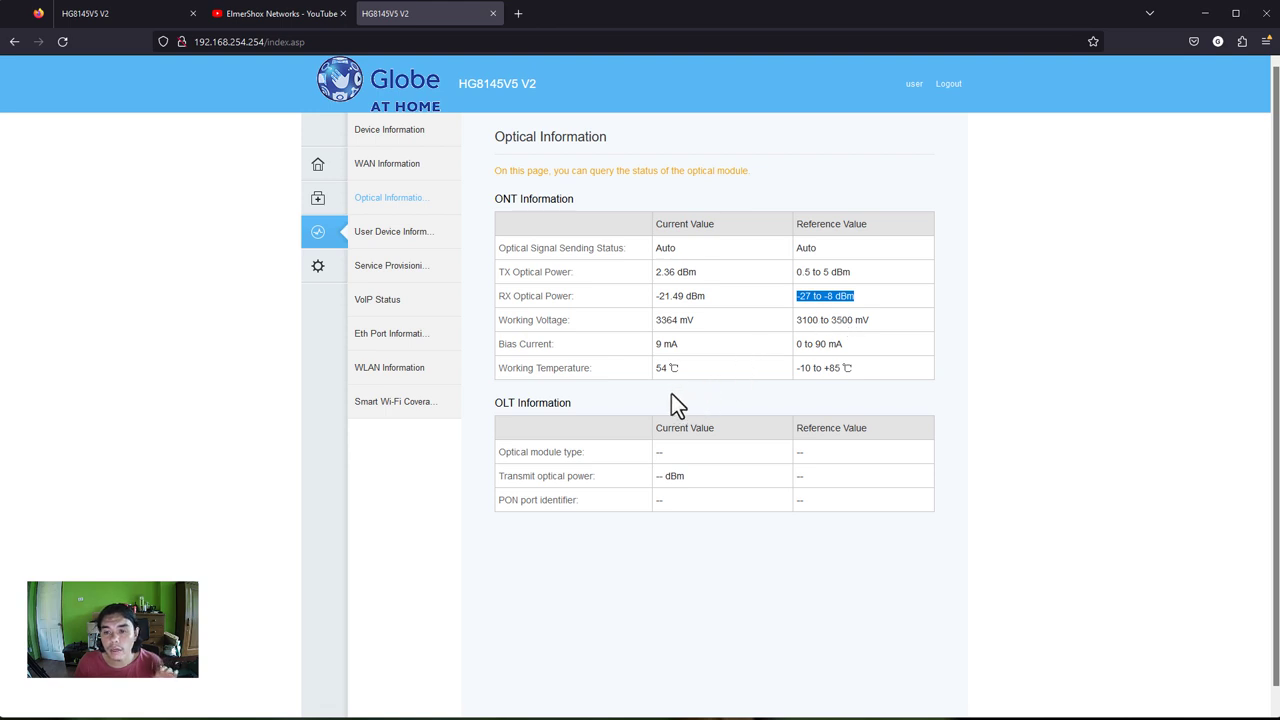
pyautogui.click(390, 238)
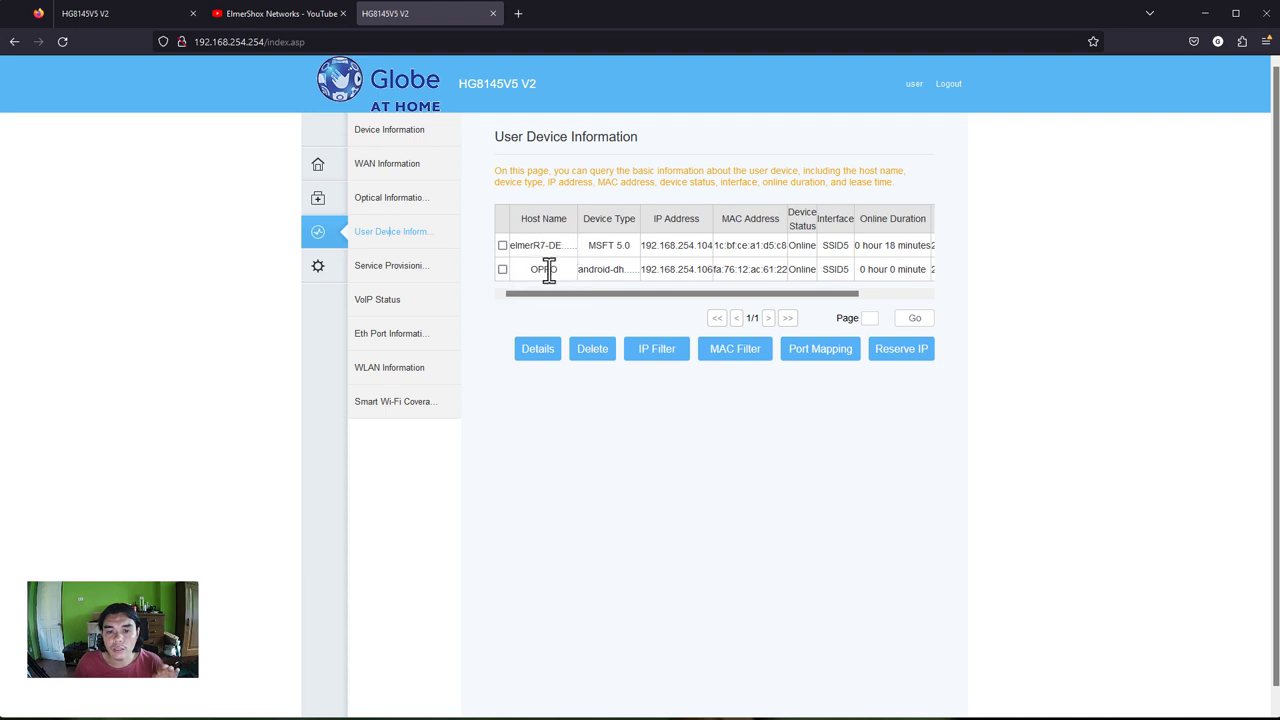
# - Browse Service Provisioning, VoIP Status, WLAN Information and Smart Wi-Fi Coverage, then open WAN Basic Configuration
pyautogui.click(390, 270)
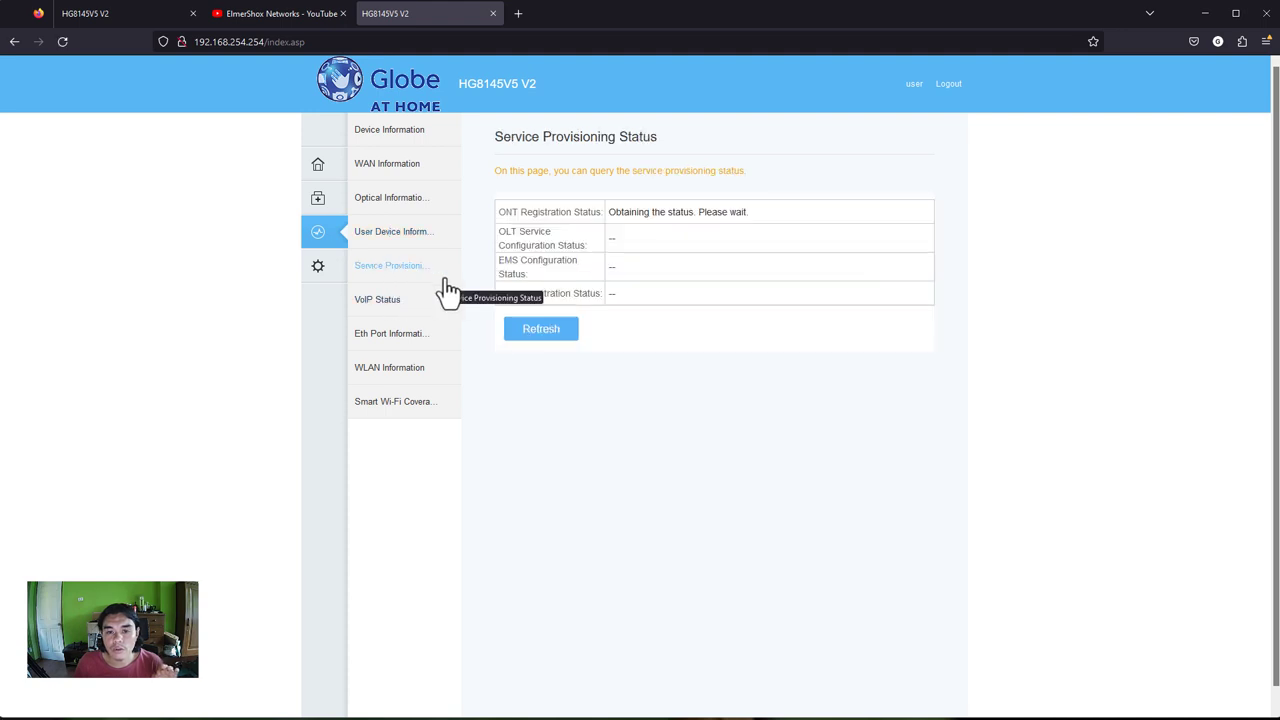
pyautogui.click(390, 303)
pyautogui.click(404, 368)
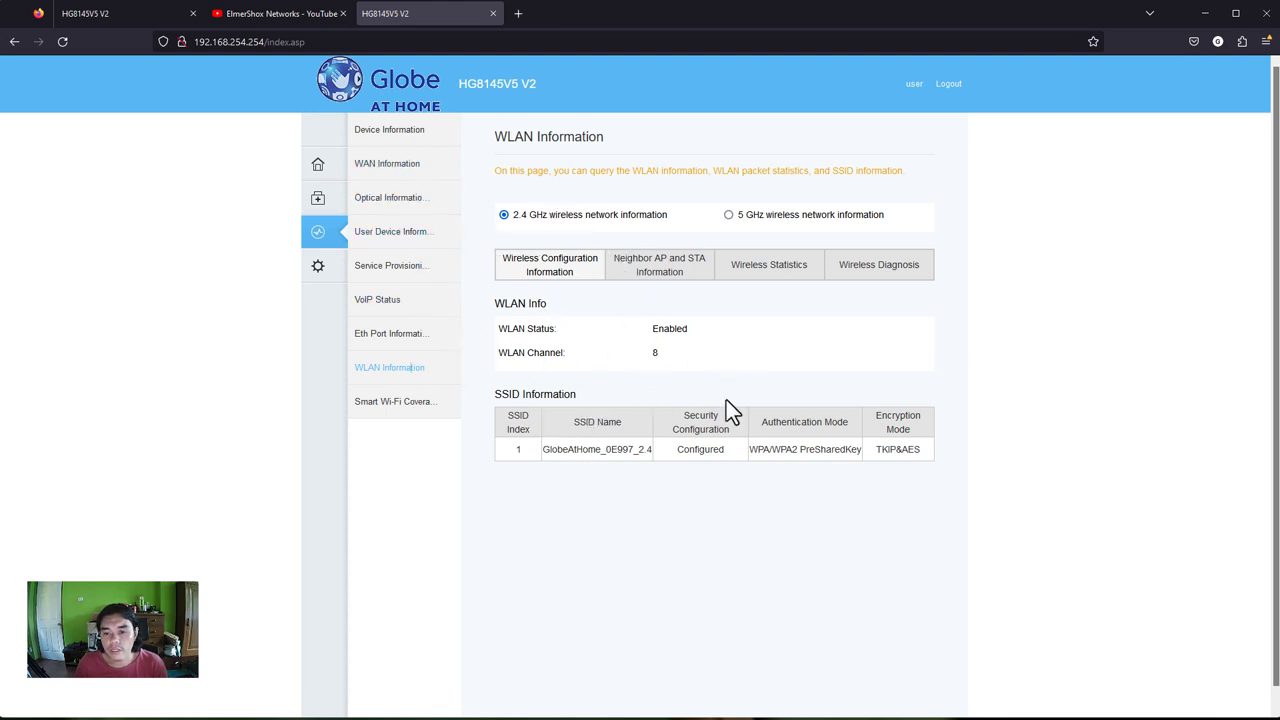
pyautogui.moveTo(526, 353); pyautogui.dragTo(611, 361)
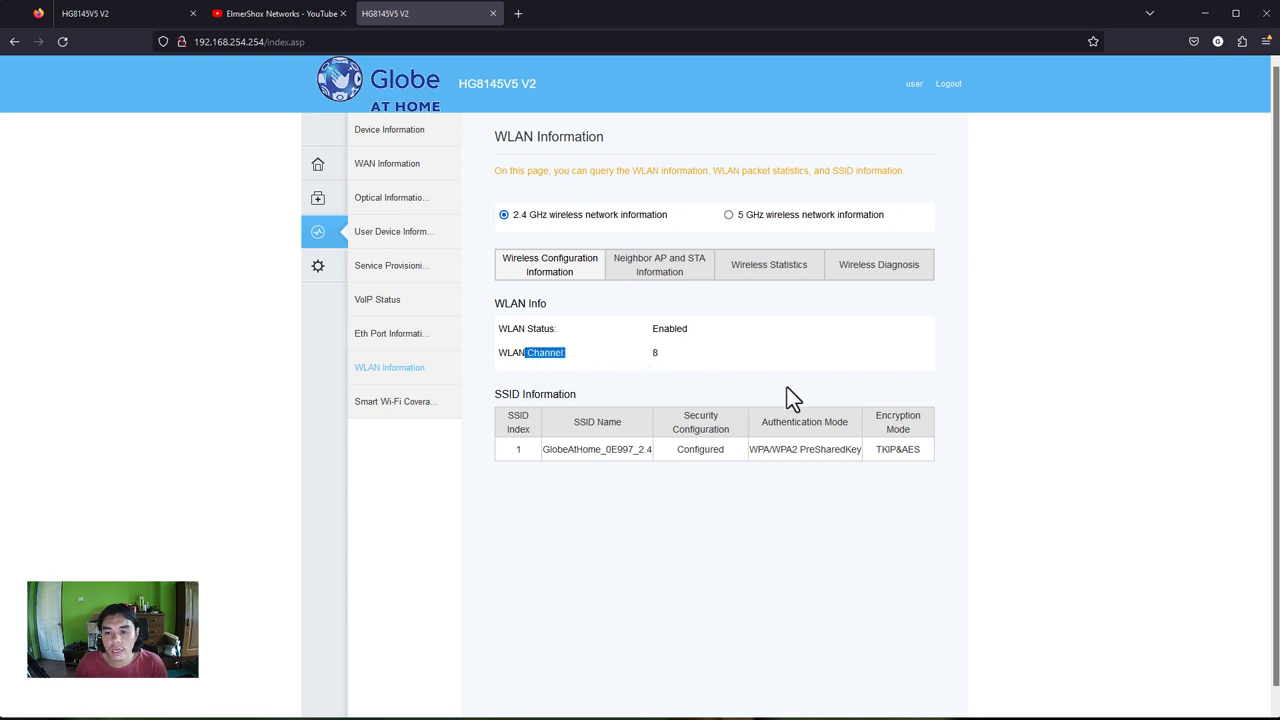
pyautogui.moveTo(709, 449); pyautogui.dragTo(826, 465)
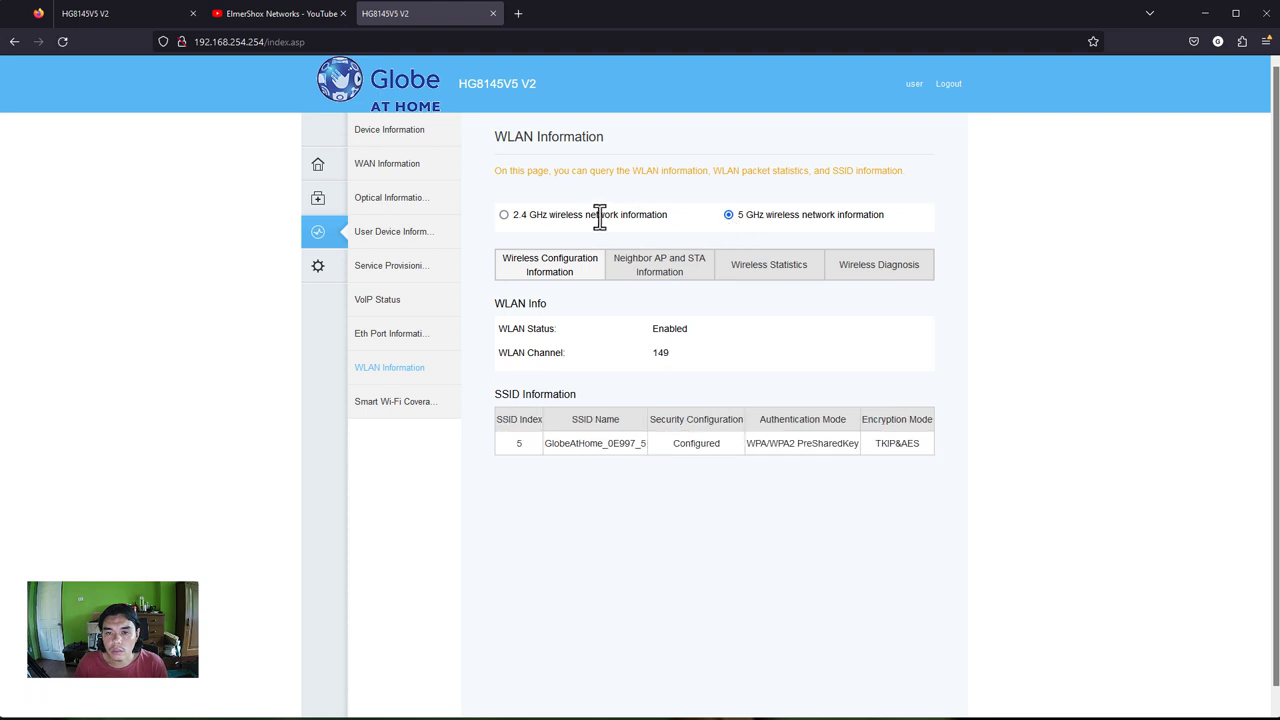
pyautogui.click(503, 215)
pyautogui.click(390, 403)
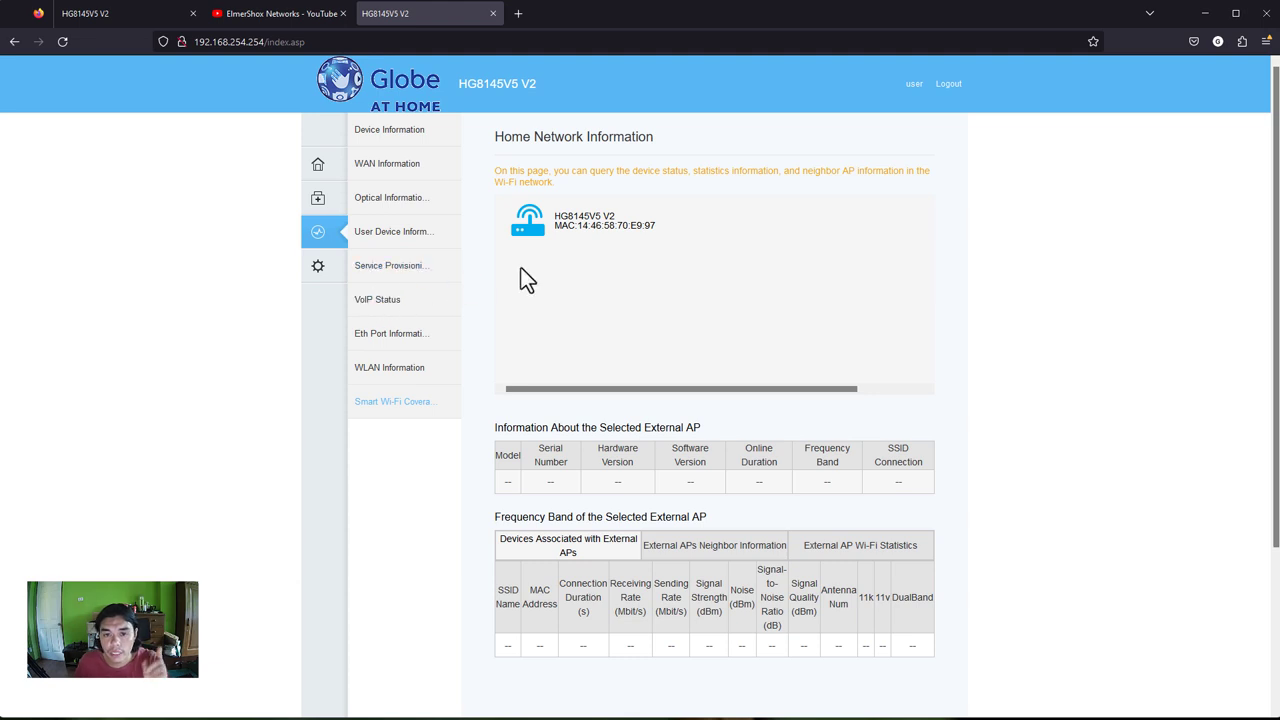
pyautogui.click(322, 270)
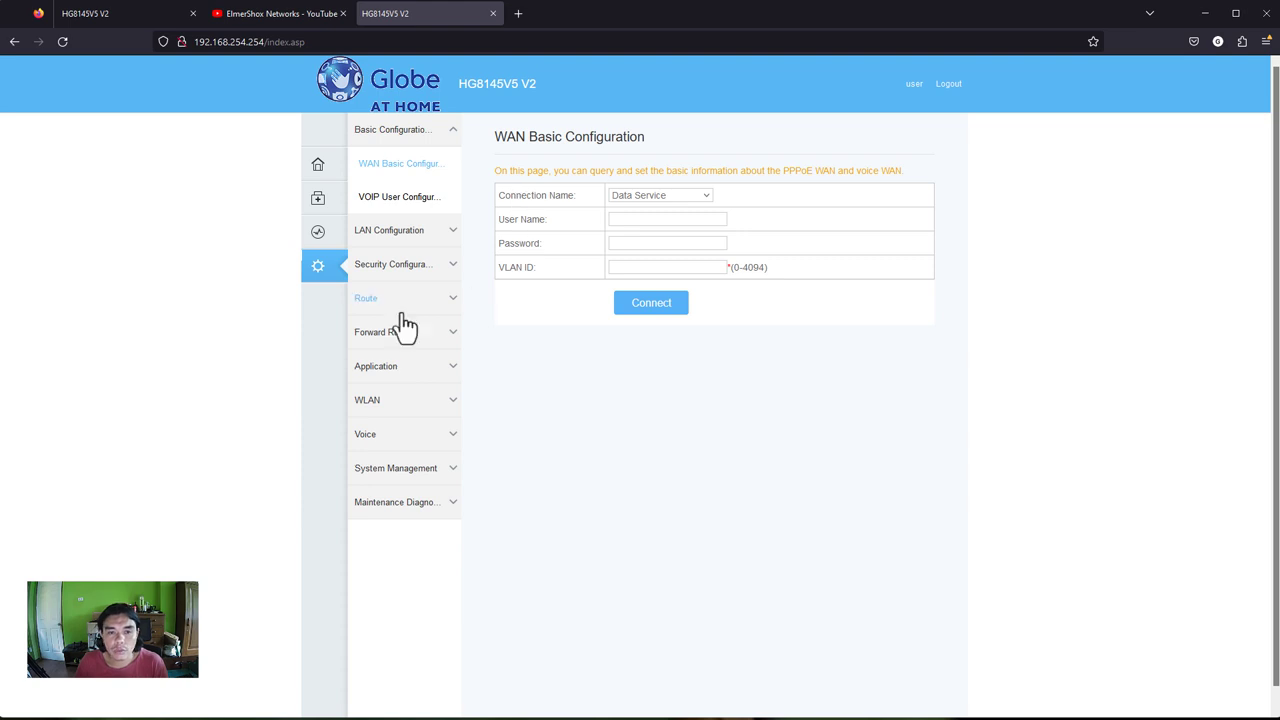
# - Open the login password management page and enter the old password
pyautogui.click(410, 505)
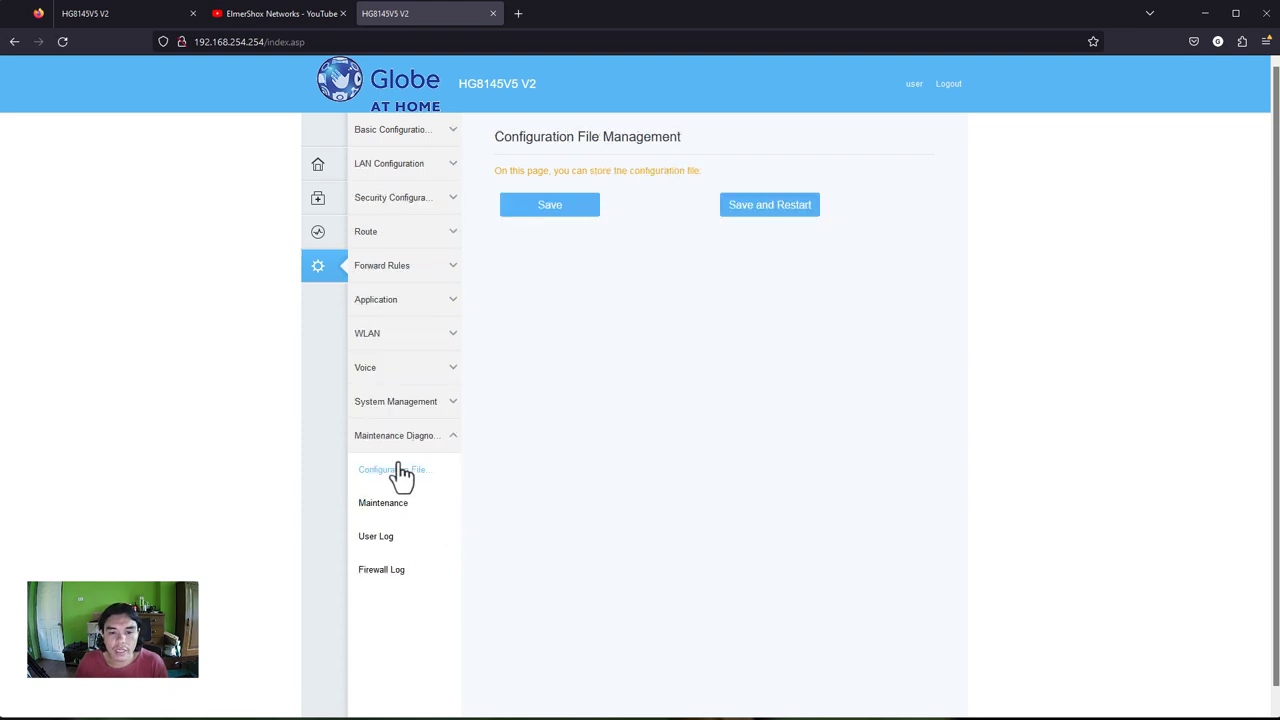
pyautogui.click(407, 405)
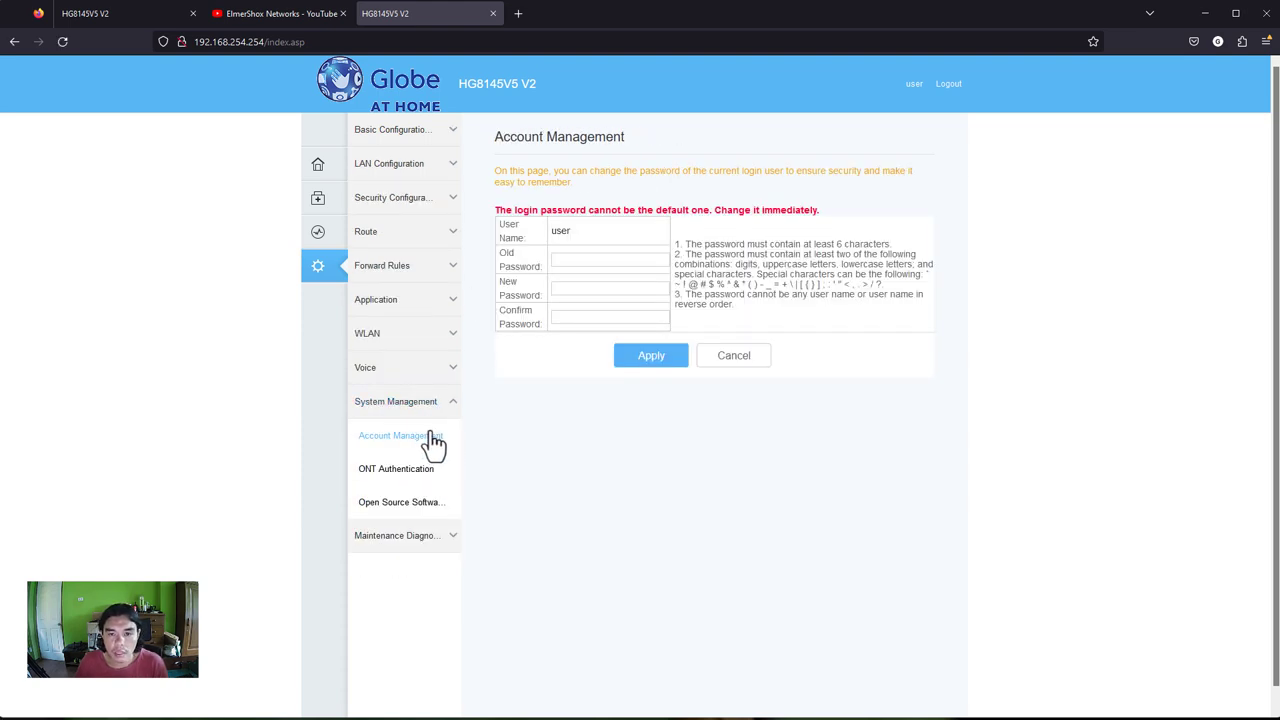
pyautogui.moveTo(561, 231); pyautogui.dragTo(575, 232)
pyautogui.click(568, 262)
pyautogui.write('••••••••')
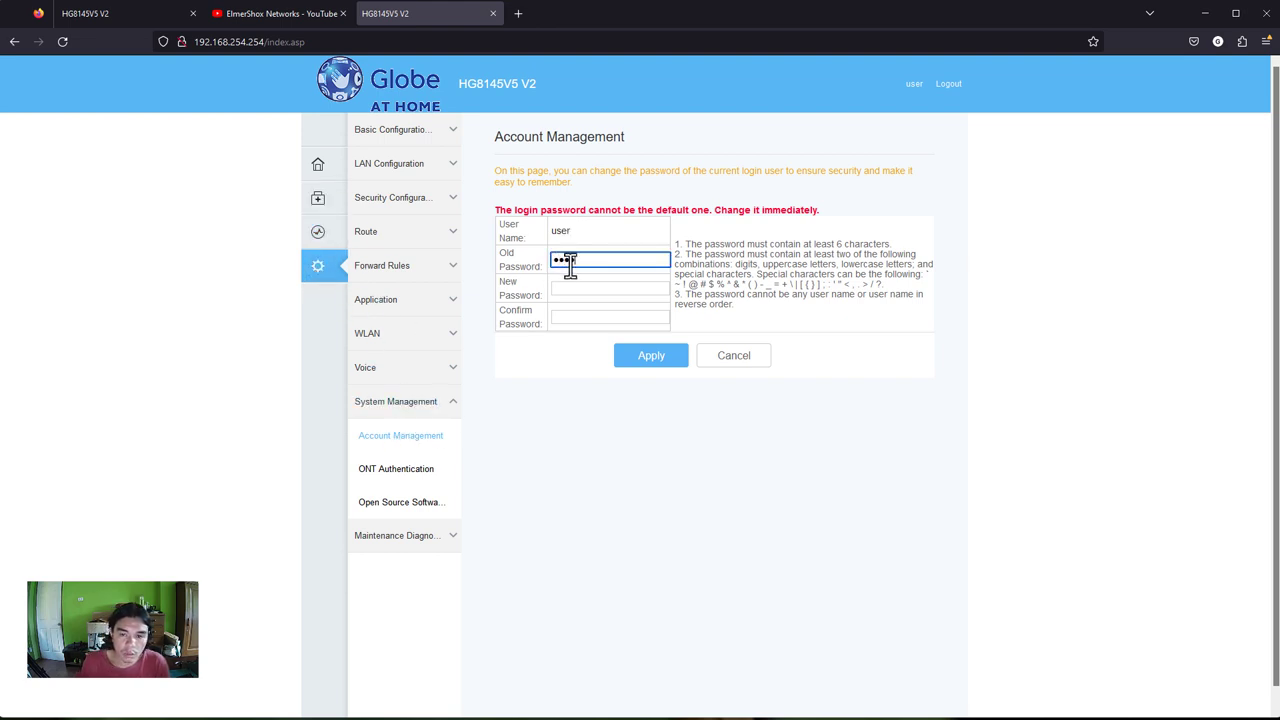
pyautogui.press('BackSpace')
pyautogui.press('BackSpace')
pyautogui.press('BackSpace')
pyautogui.press('BackSpace')
pyautogui.press('BackSpace')
pyautogui.press('BackSpace')
pyautogui.press('BackSpace')
pyautogui.press('BackSpace')
pyautogui.write('••••••••••••')
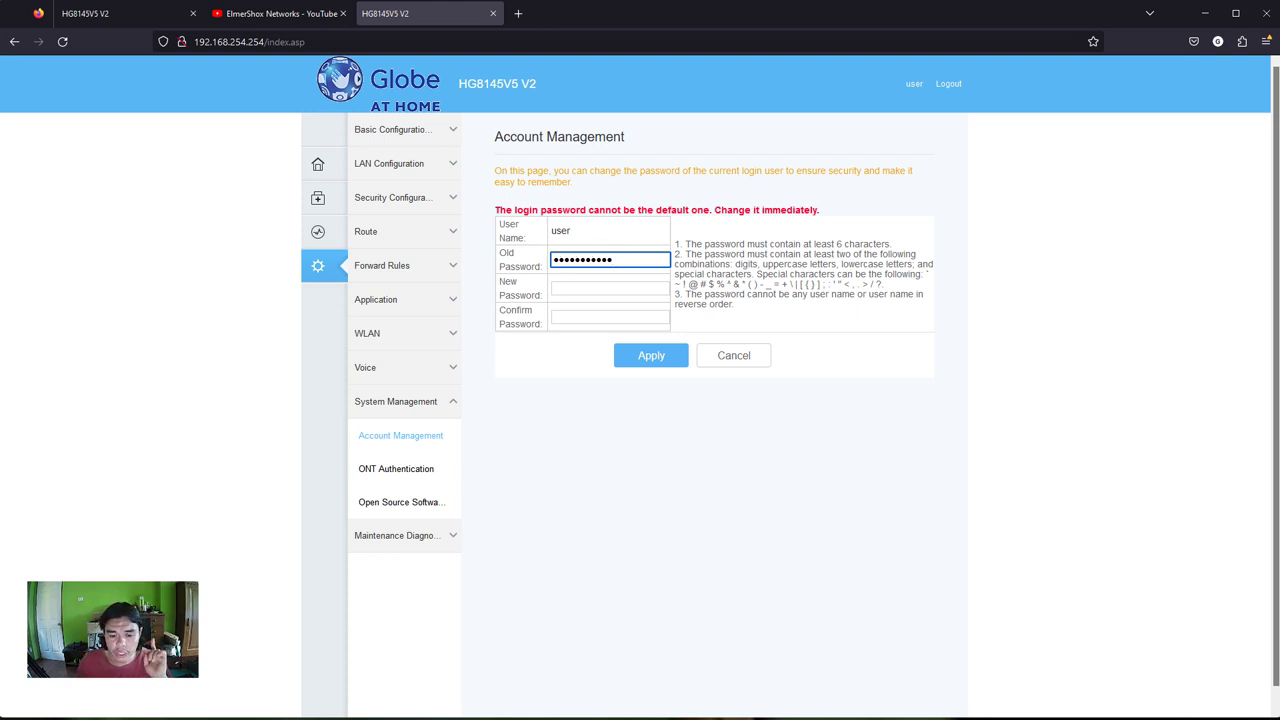
# - Enter and confirm the new login password, apply it, then open 2.4G Basic Network Settings
pyautogui.hotkey('alt', 'Tab')
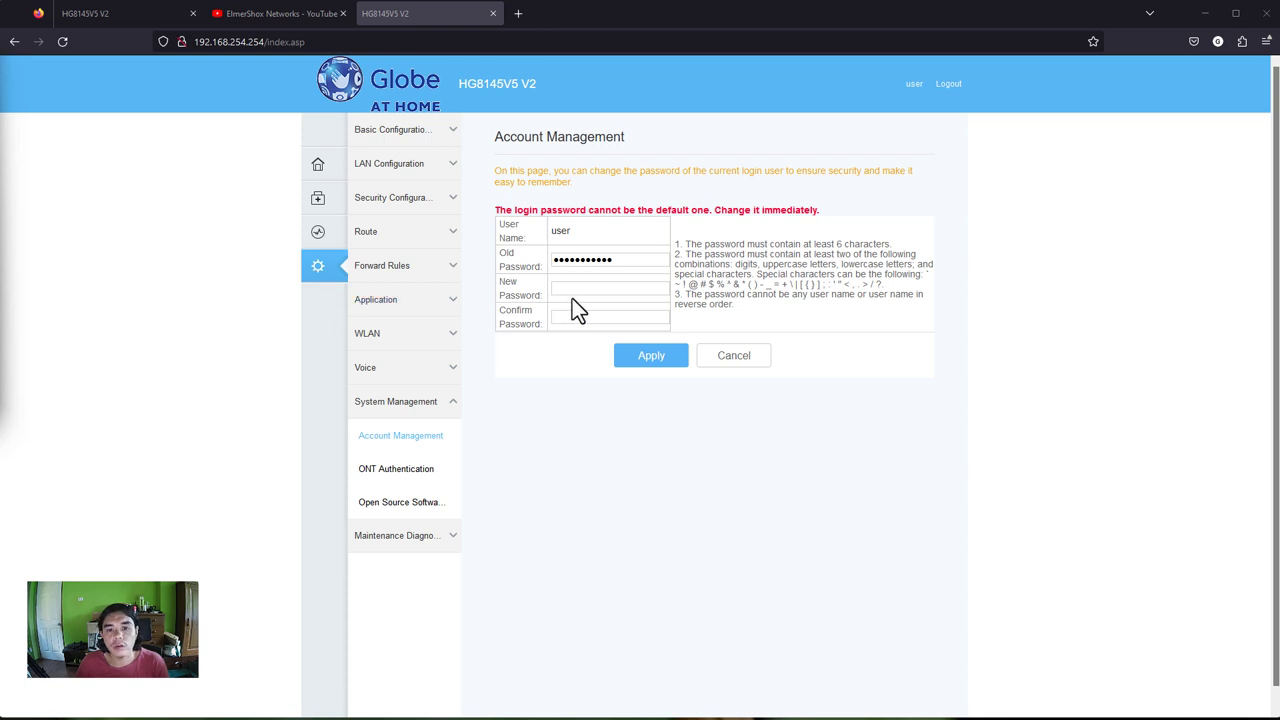
pyautogui.click(587, 289)
pyautogui.click(609, 316)
pyautogui.hotkey('ctrl', 'v')
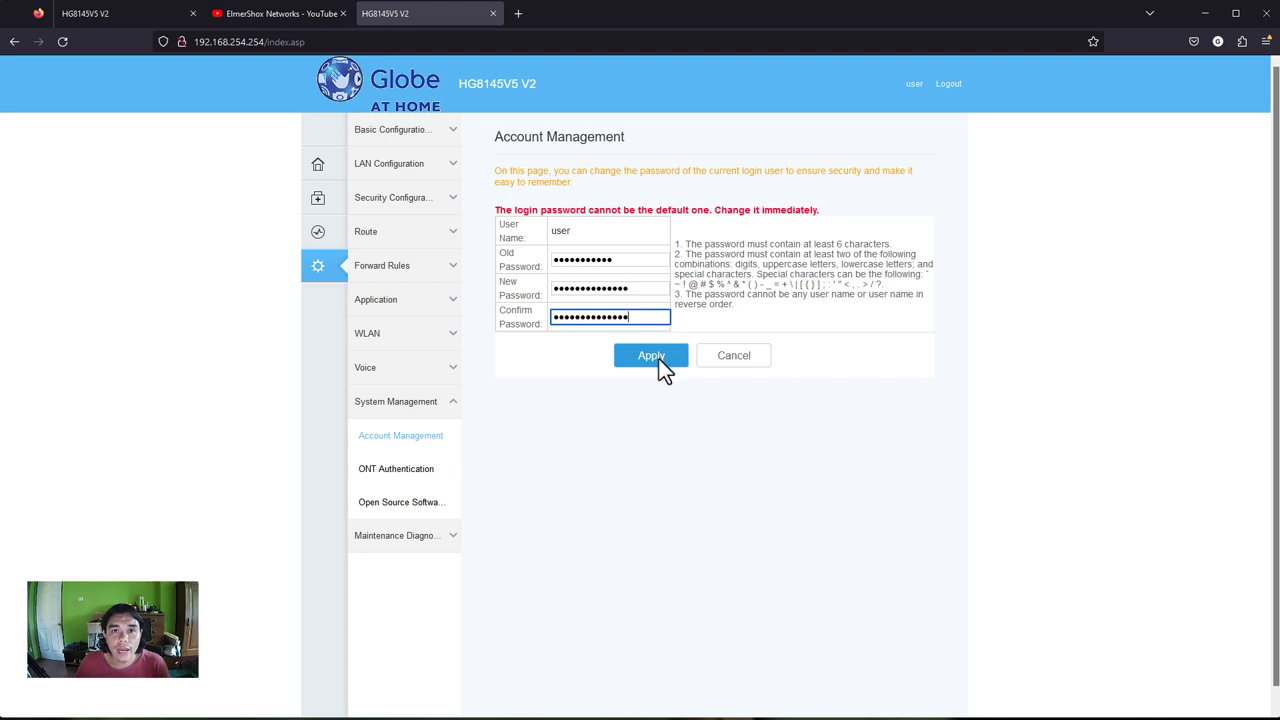
pyautogui.click(659, 360)
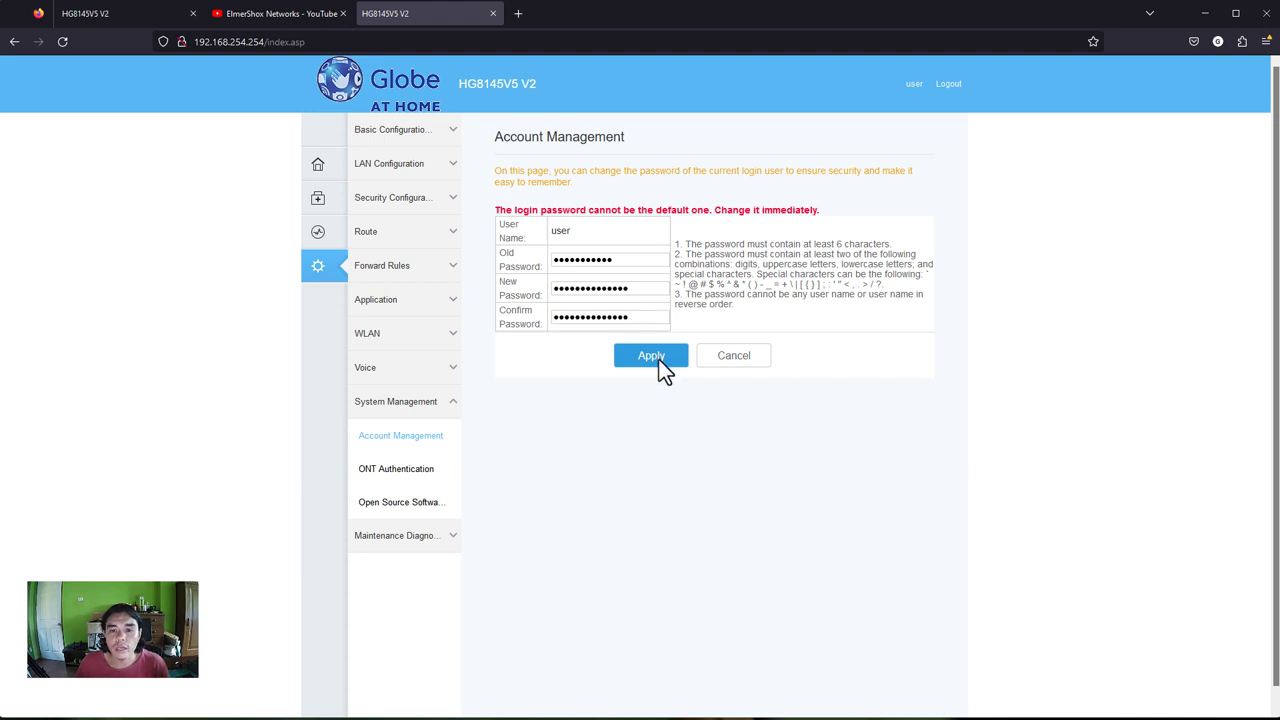
pyautogui.click(639, 359)
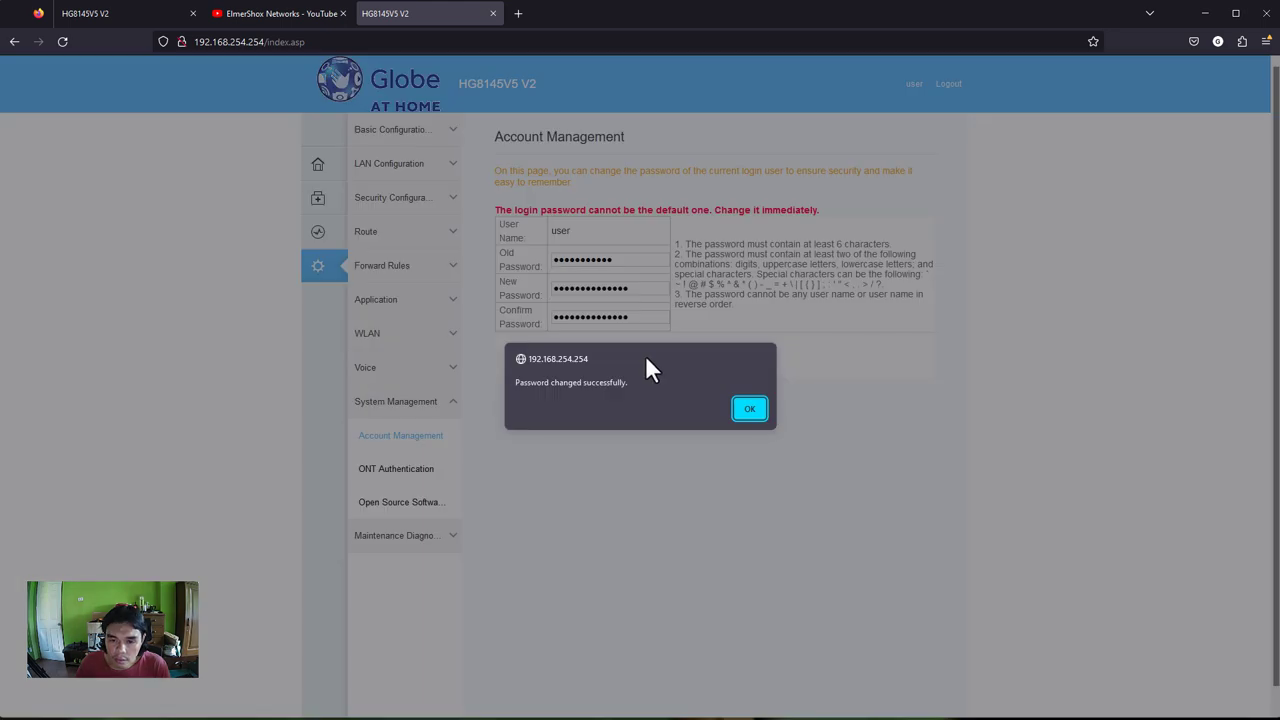
pyautogui.click(749, 410)
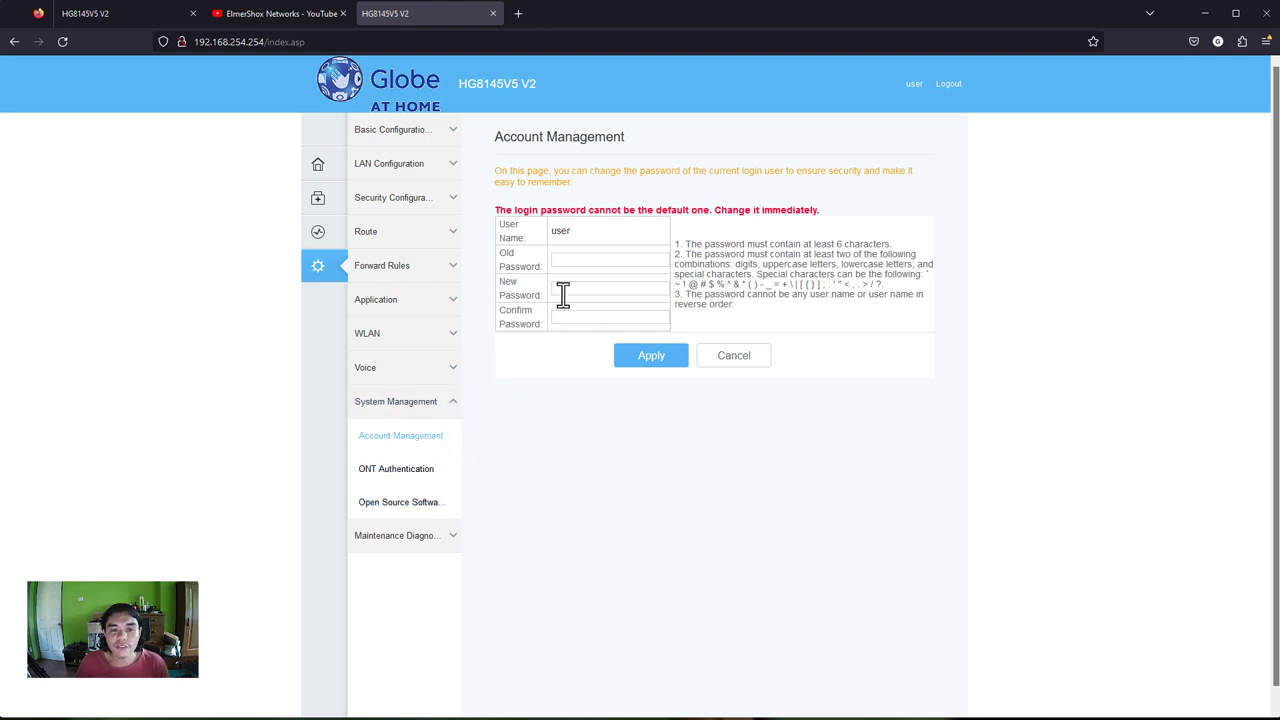
pyautogui.click(405, 333)
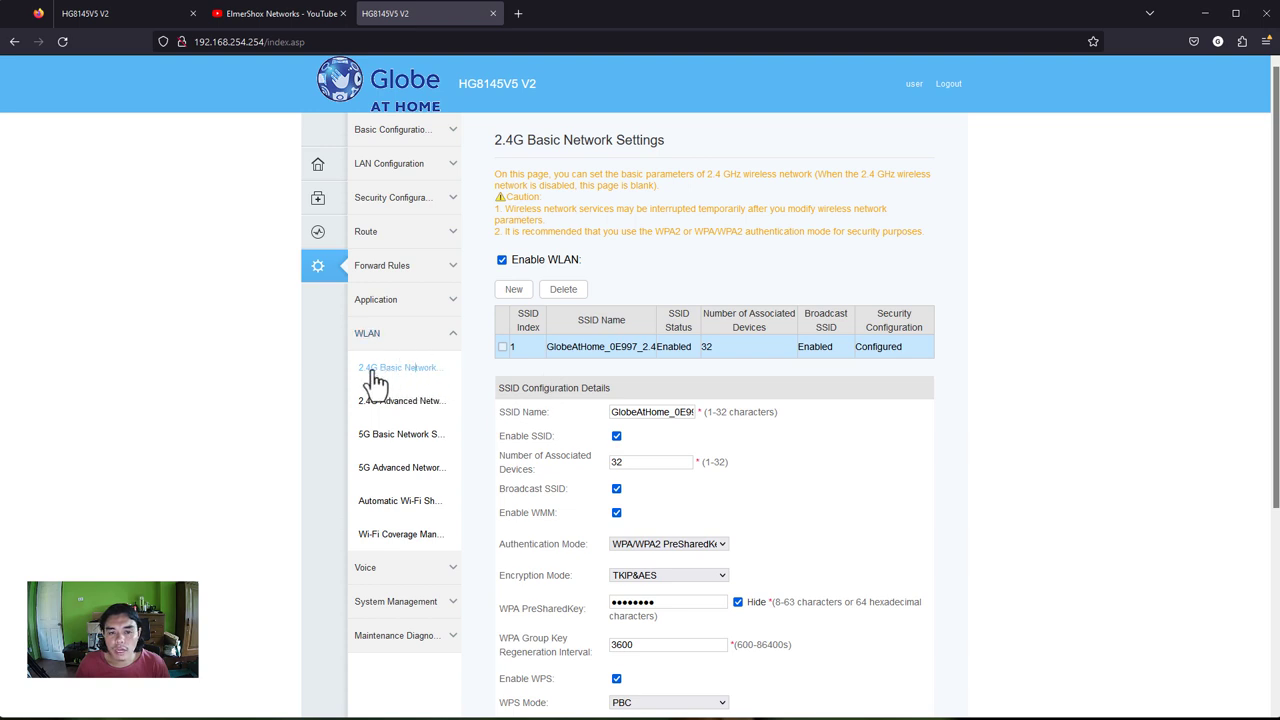
# - Replace the 2.4G SSID name, previously GlobeAtHome_…, with 0X-66
pyautogui.doubleClick(625, 412)
pyautogui.moveTo(677, 412); pyautogui.dragTo(789, 417)
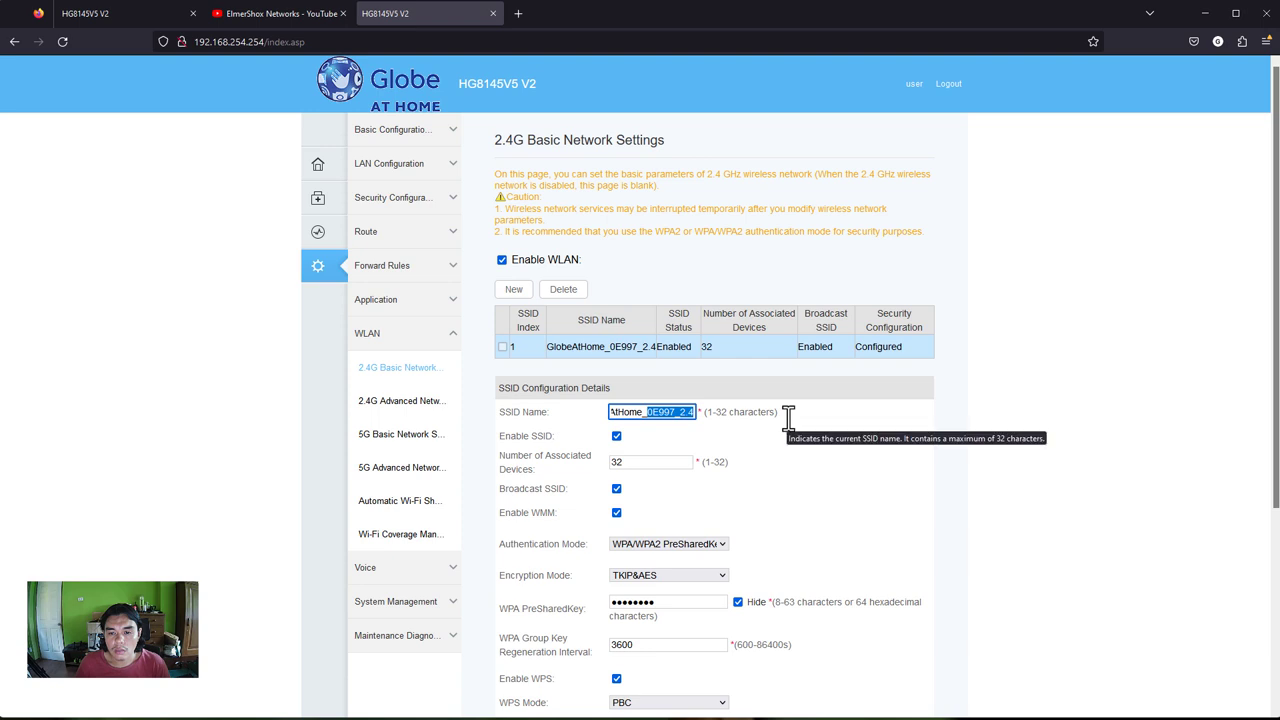
pyautogui.click(668, 412)
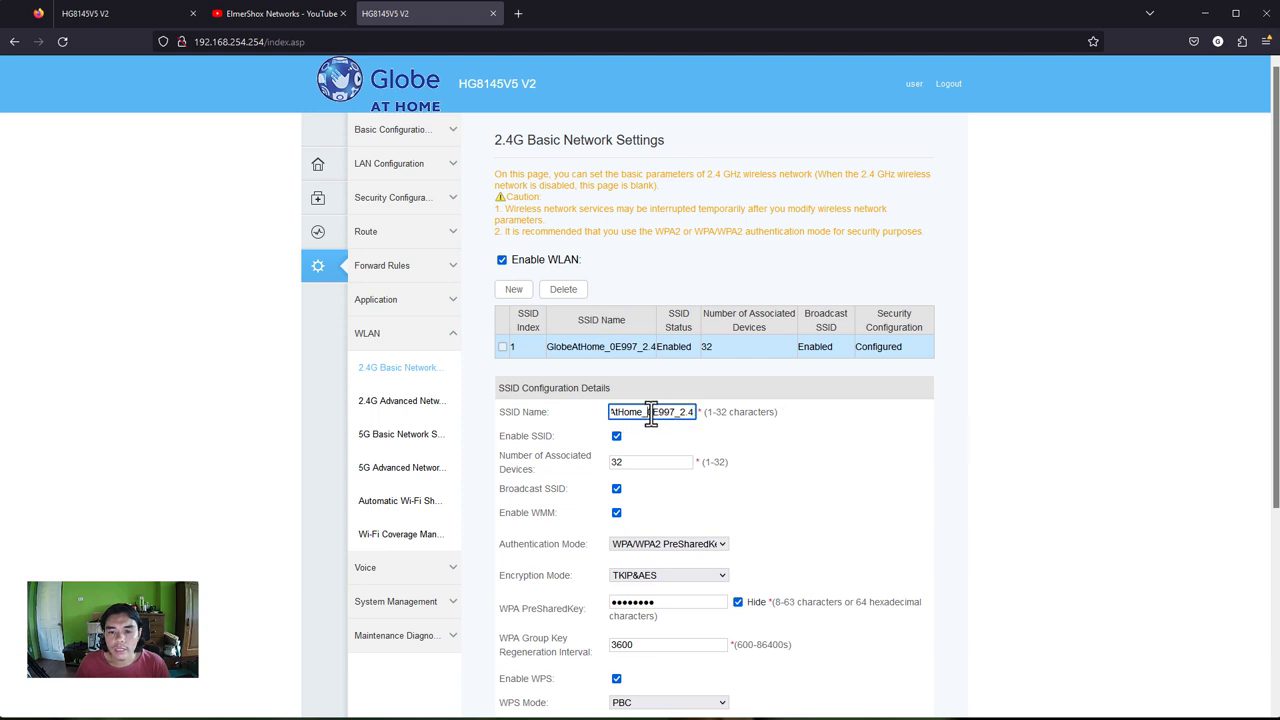
pyautogui.moveTo(651, 412); pyautogui.dragTo(586, 408)
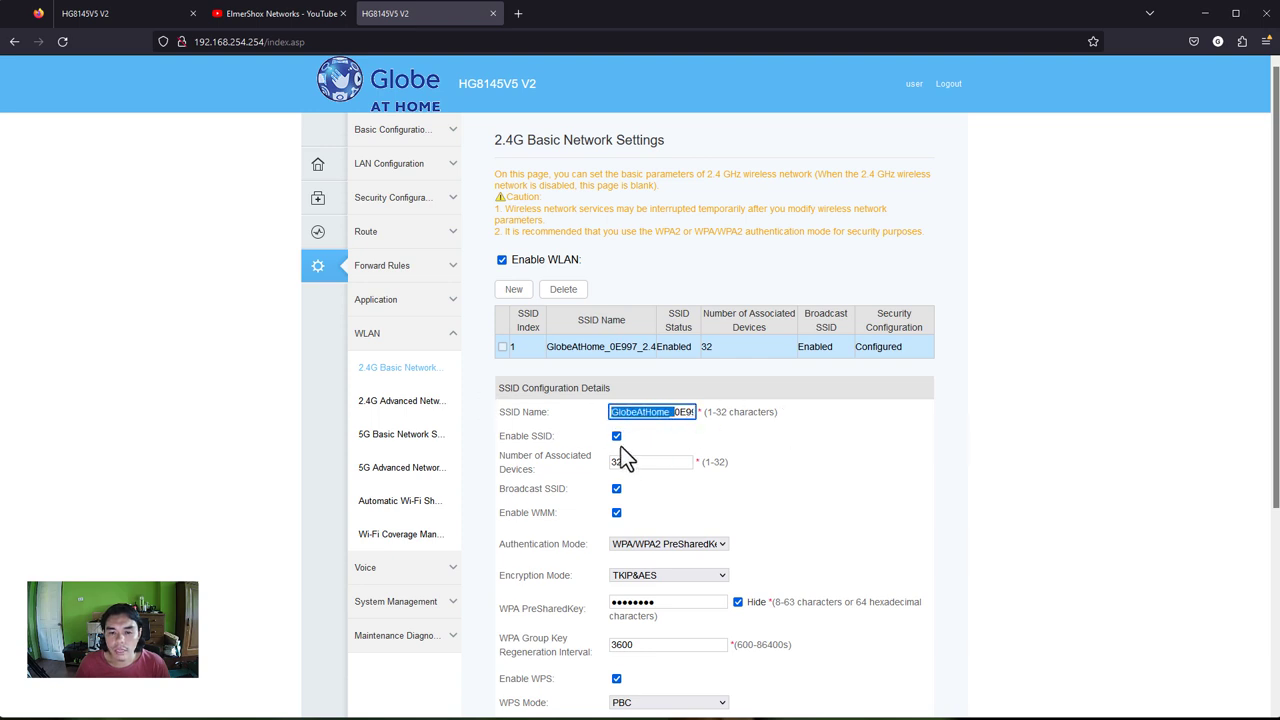
pyautogui.click(664, 412)
pyautogui.moveTo(670, 412); pyautogui.dragTo(596, 410)
pyautogui.scroll(-1, 810, 497)
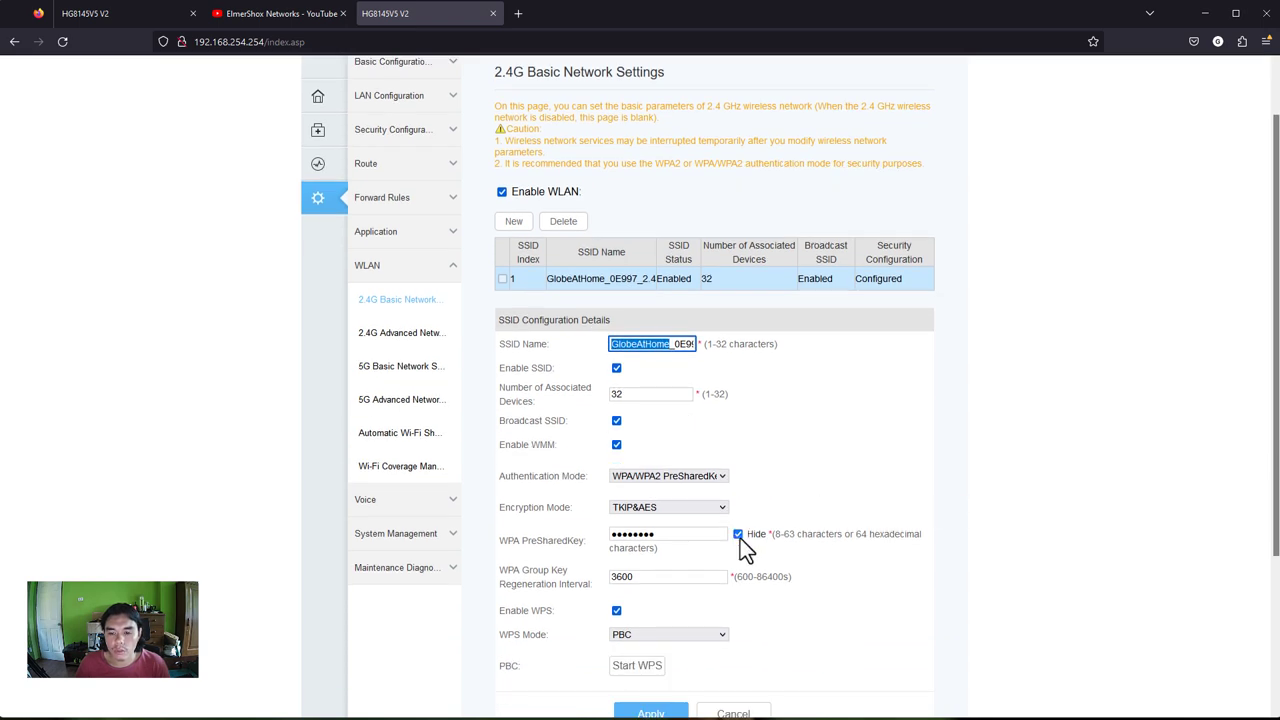
pyautogui.click(638, 343)
pyautogui.hotkey('ctrl', 'a')
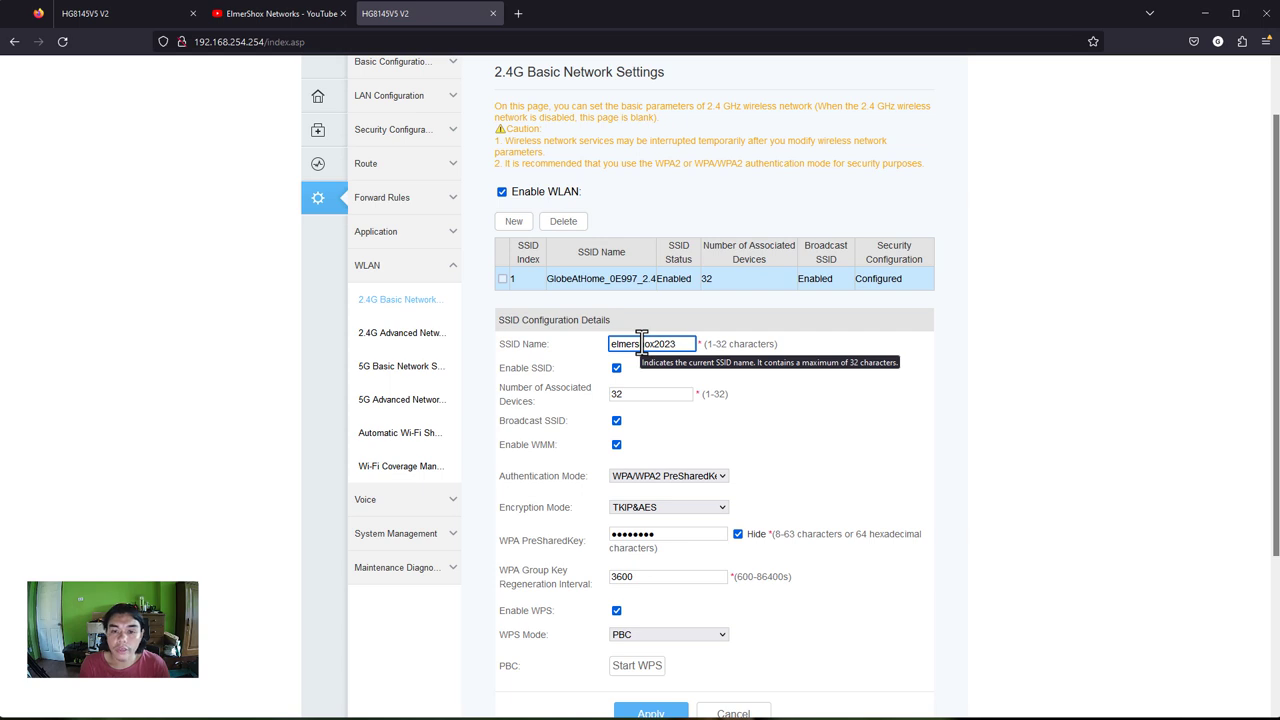
pyautogui.hotkey('ctrl', 'a')
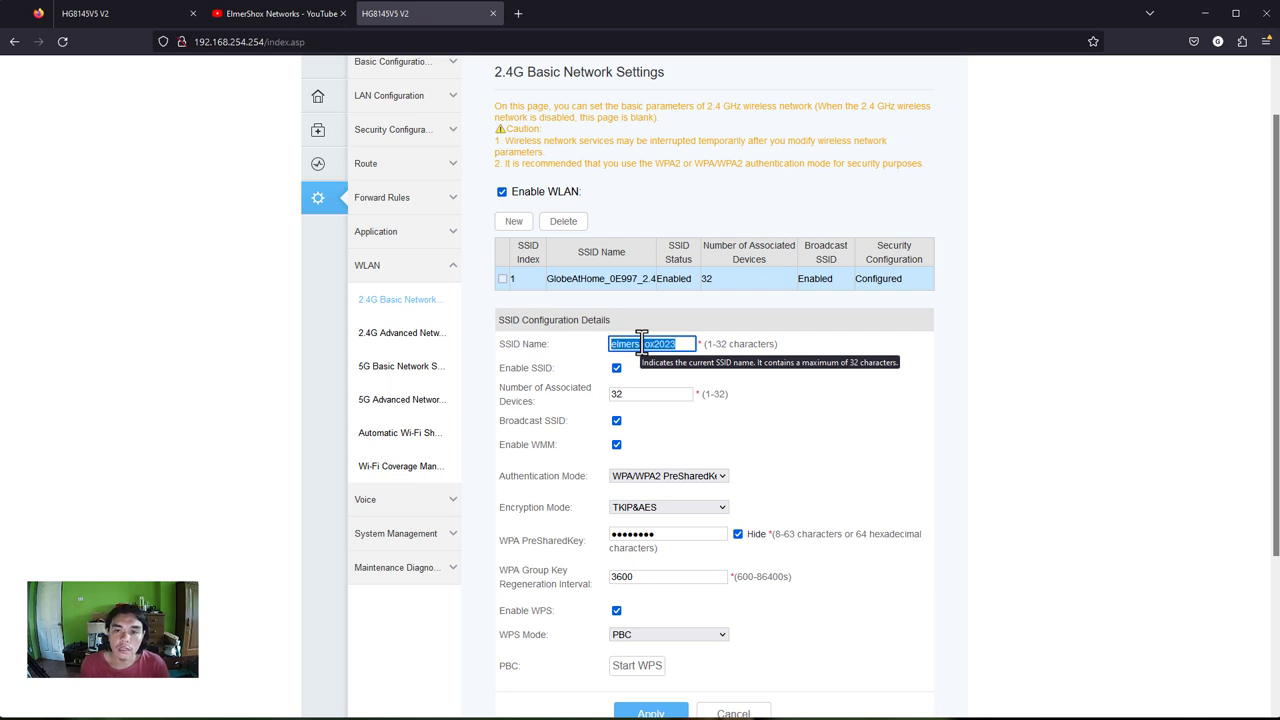
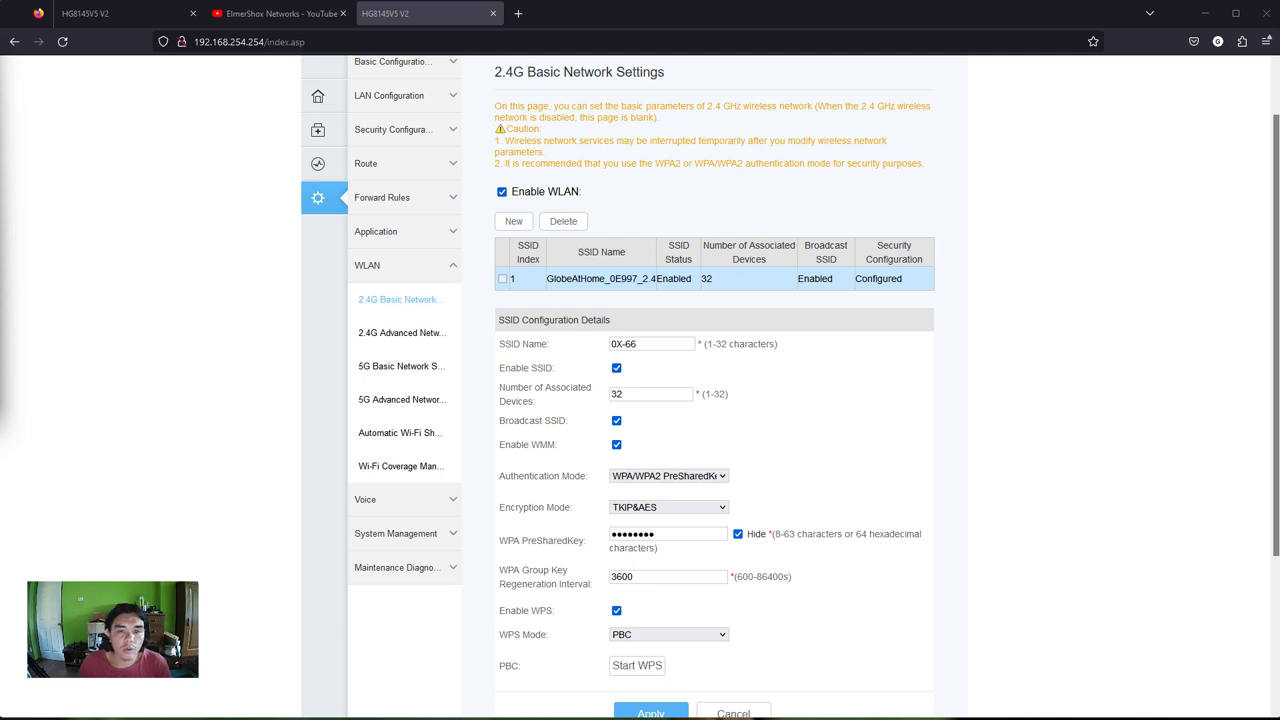
# - Paste the new WPA pre-shared key and apply the Wi-Fi settings
pyautogui.click(662, 345)
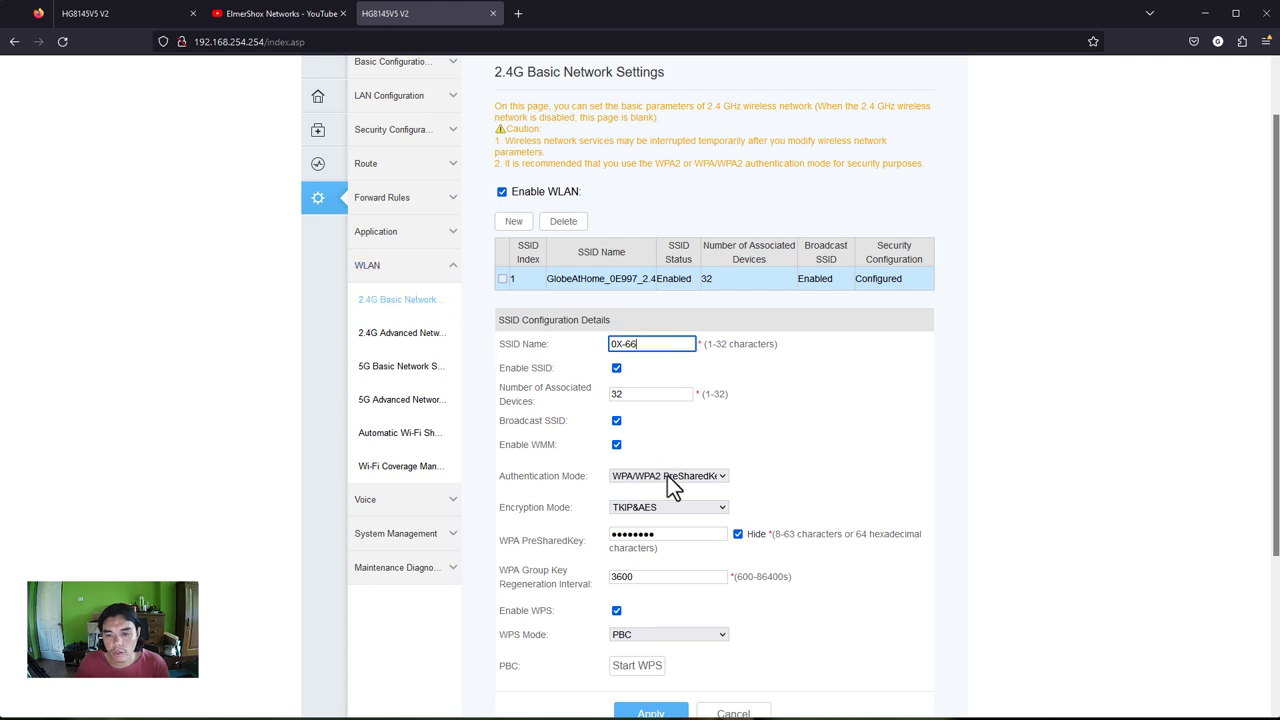
pyautogui.doubleClick(680, 538)
pyautogui.hotkey('ctrl', 'v')
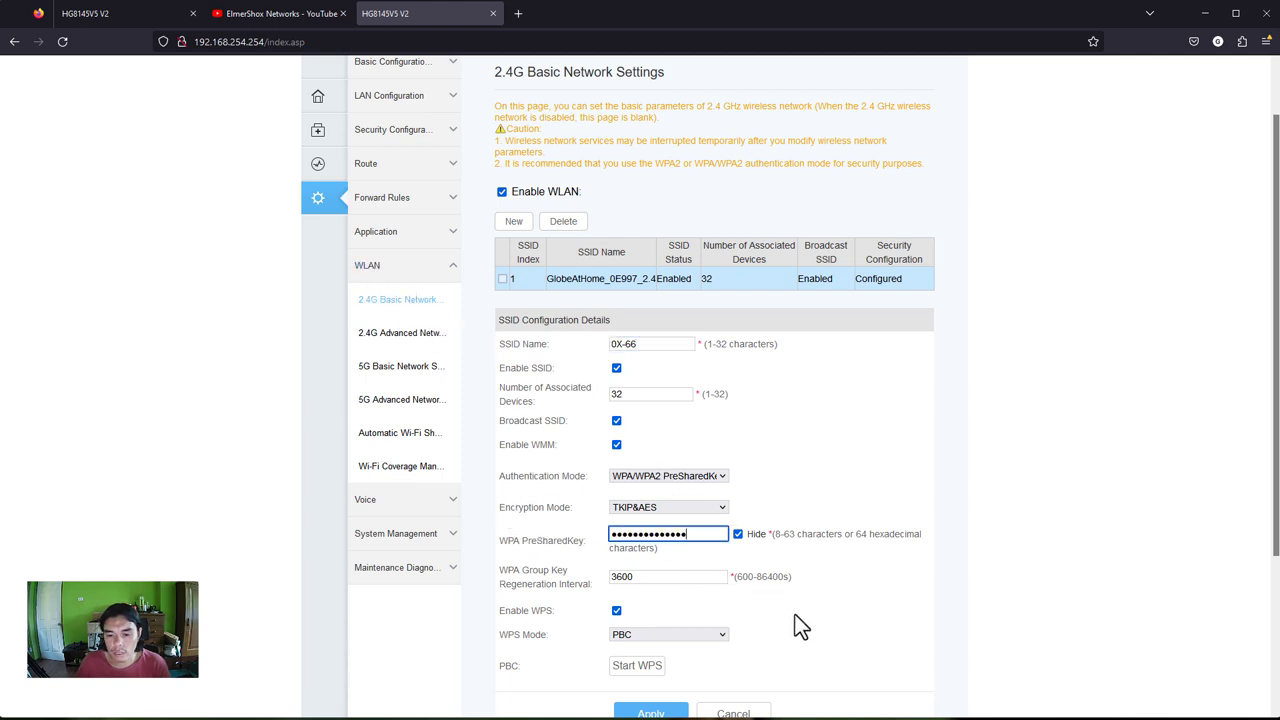
pyautogui.scroll(-1, 790, 625)
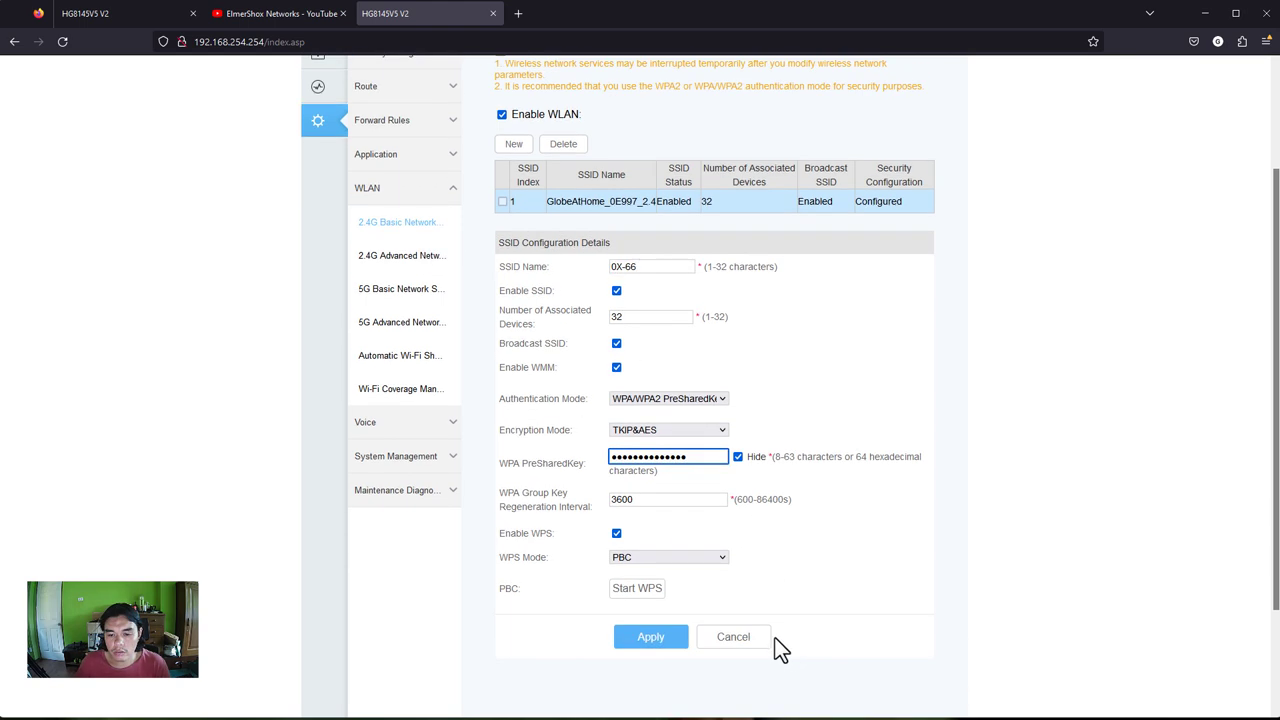
pyautogui.click(650, 636)
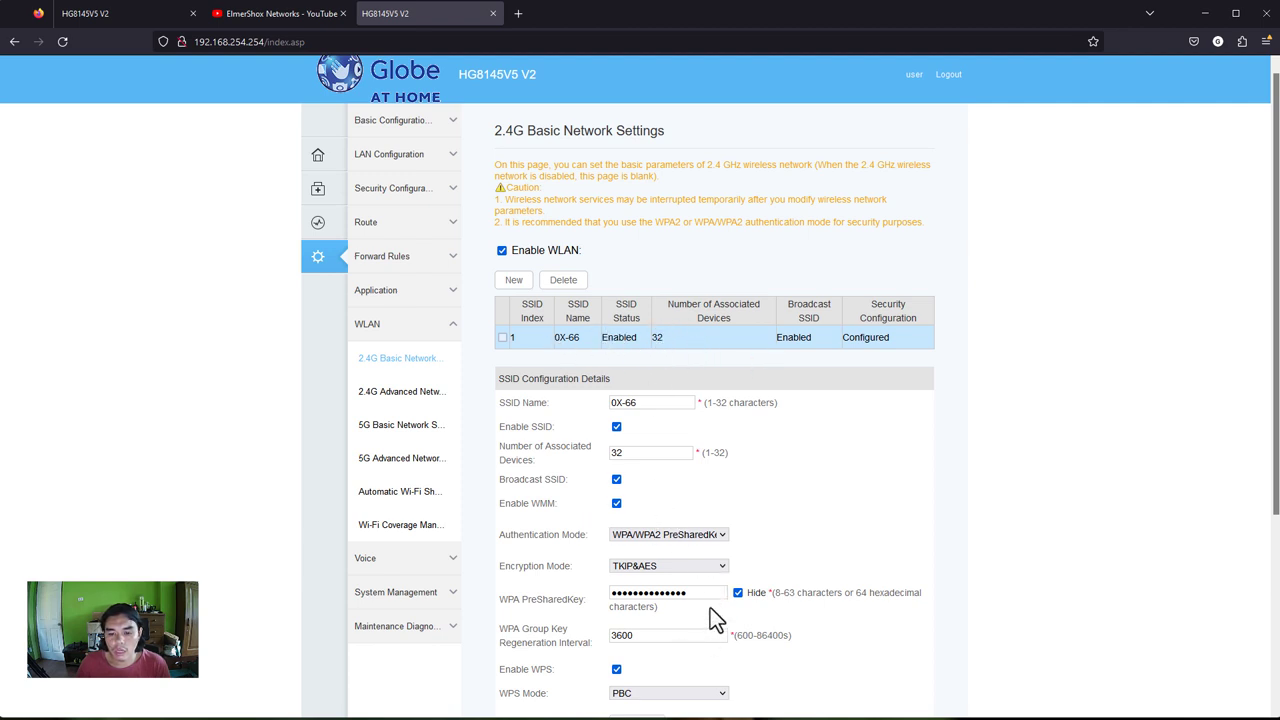
# - Inspect the 2.4G TX Power and channel options, leaving 100% and Automatic, then view 5G basic settings
pyautogui.click(400, 391)
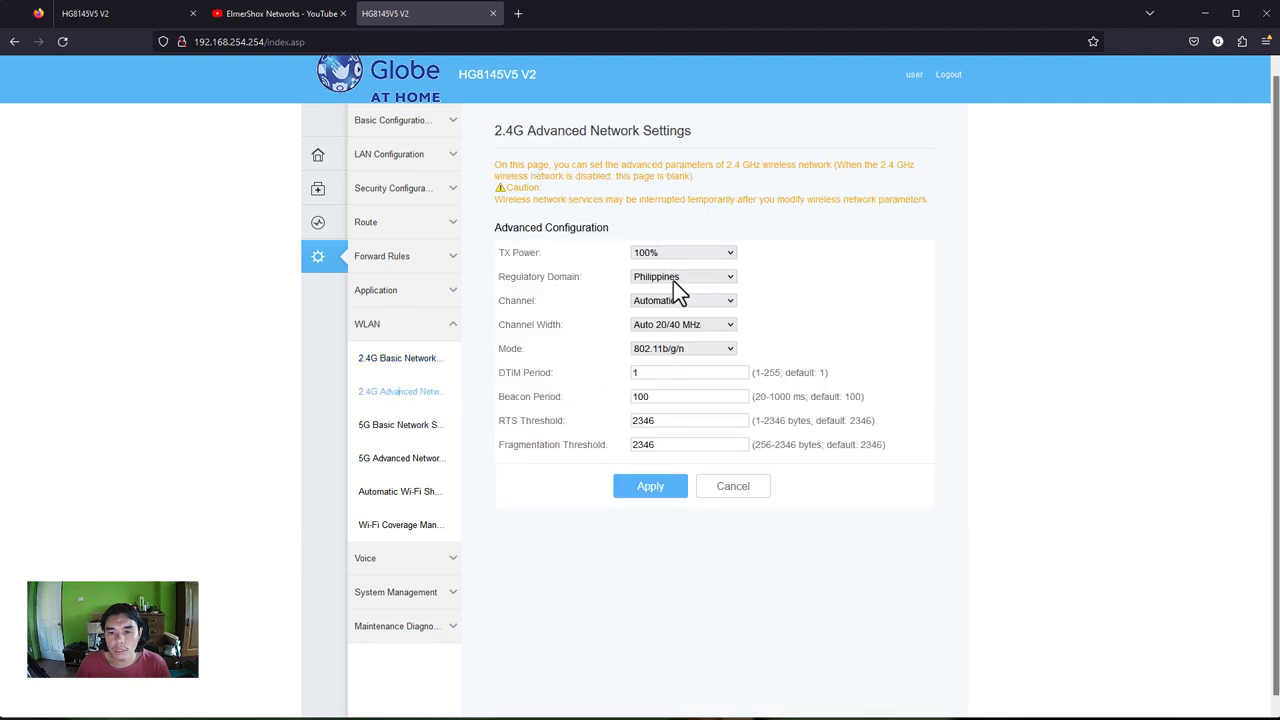
pyautogui.click(655, 254)
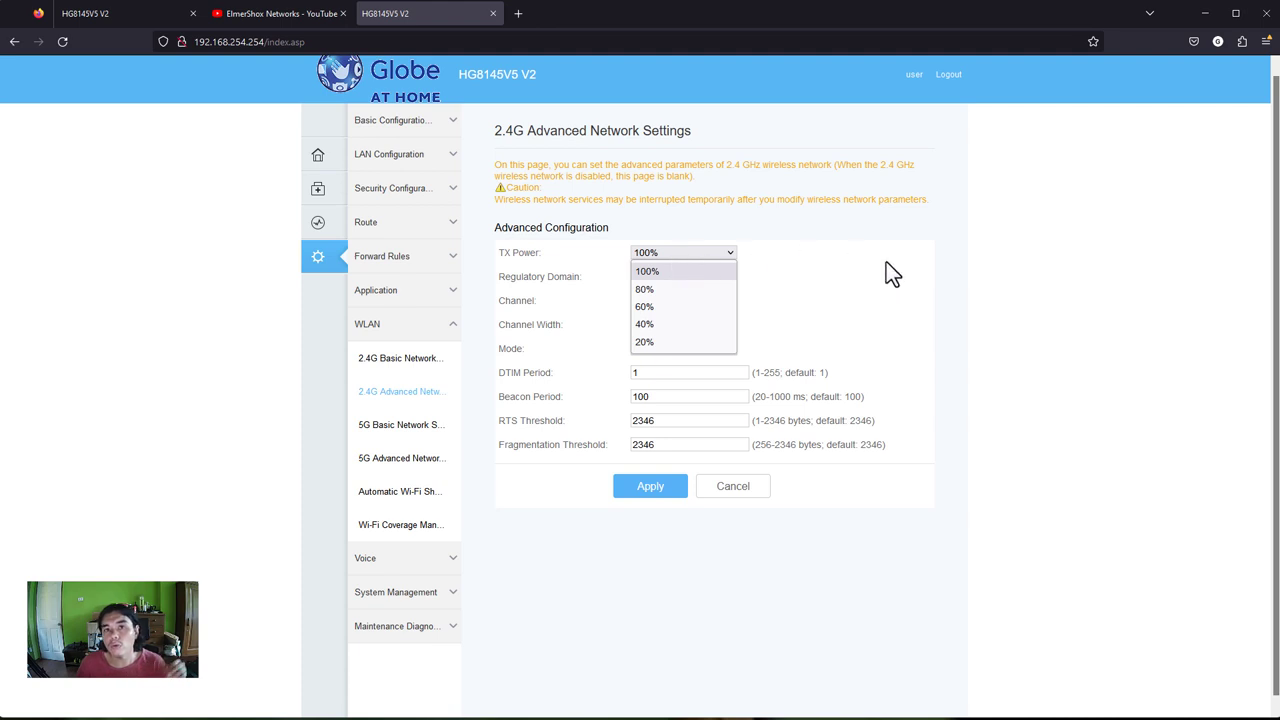
pyautogui.click(848, 266)
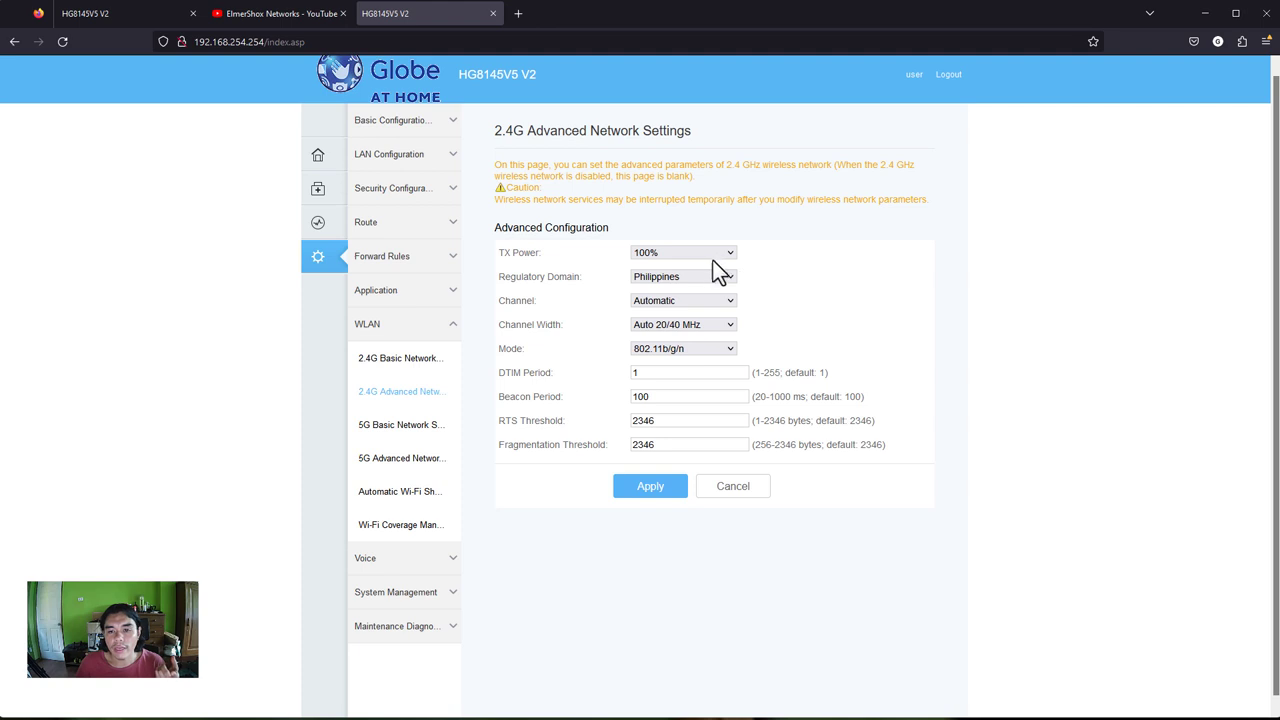
pyautogui.click(680, 303)
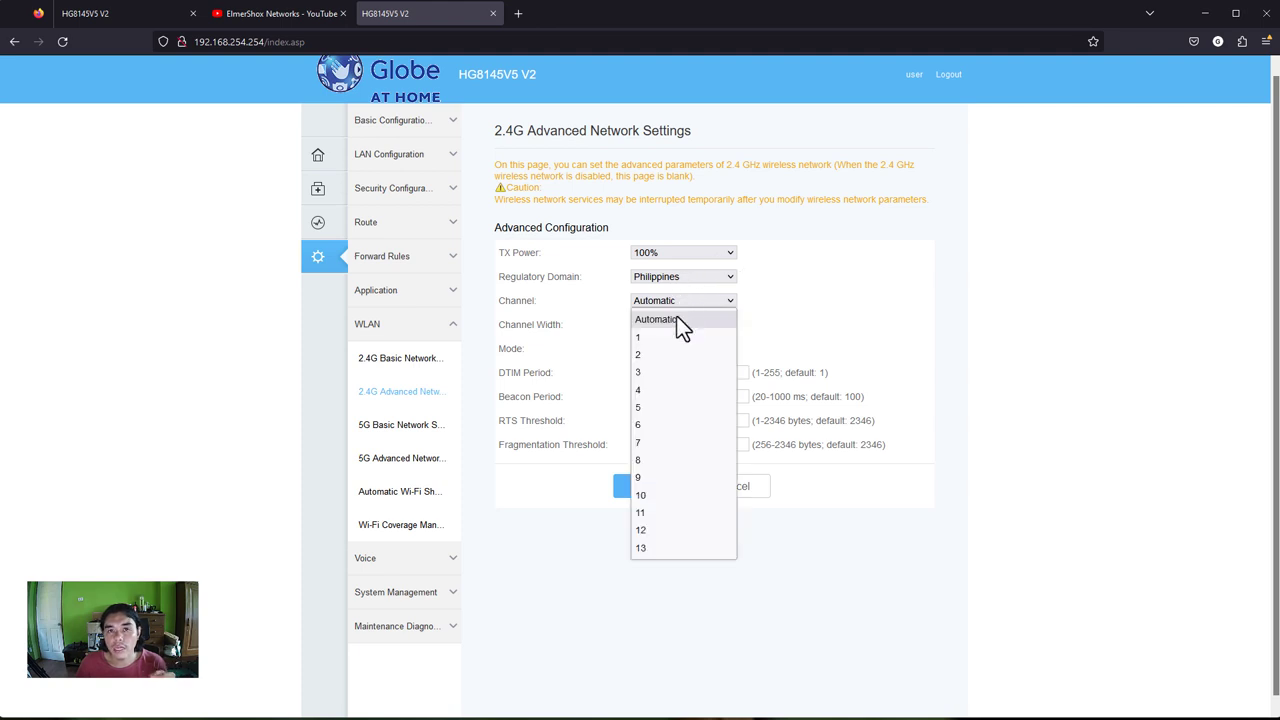
pyautogui.click(861, 324)
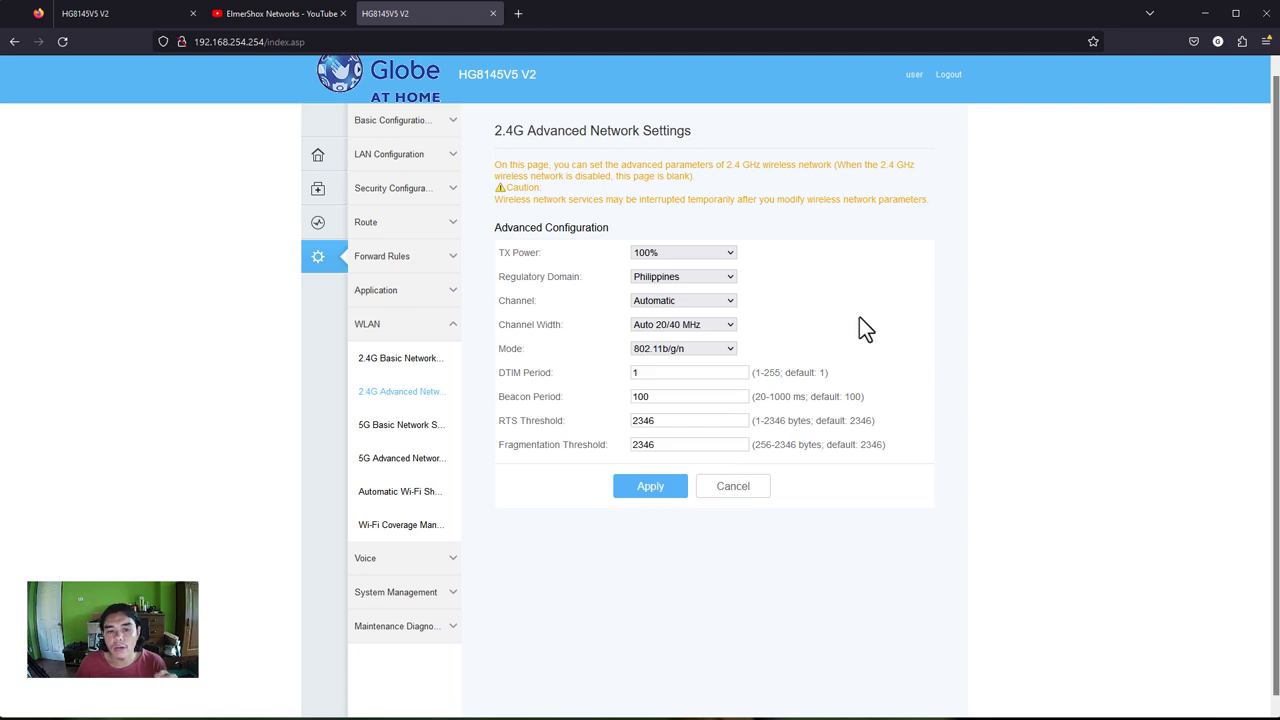
pyautogui.click(400, 425)
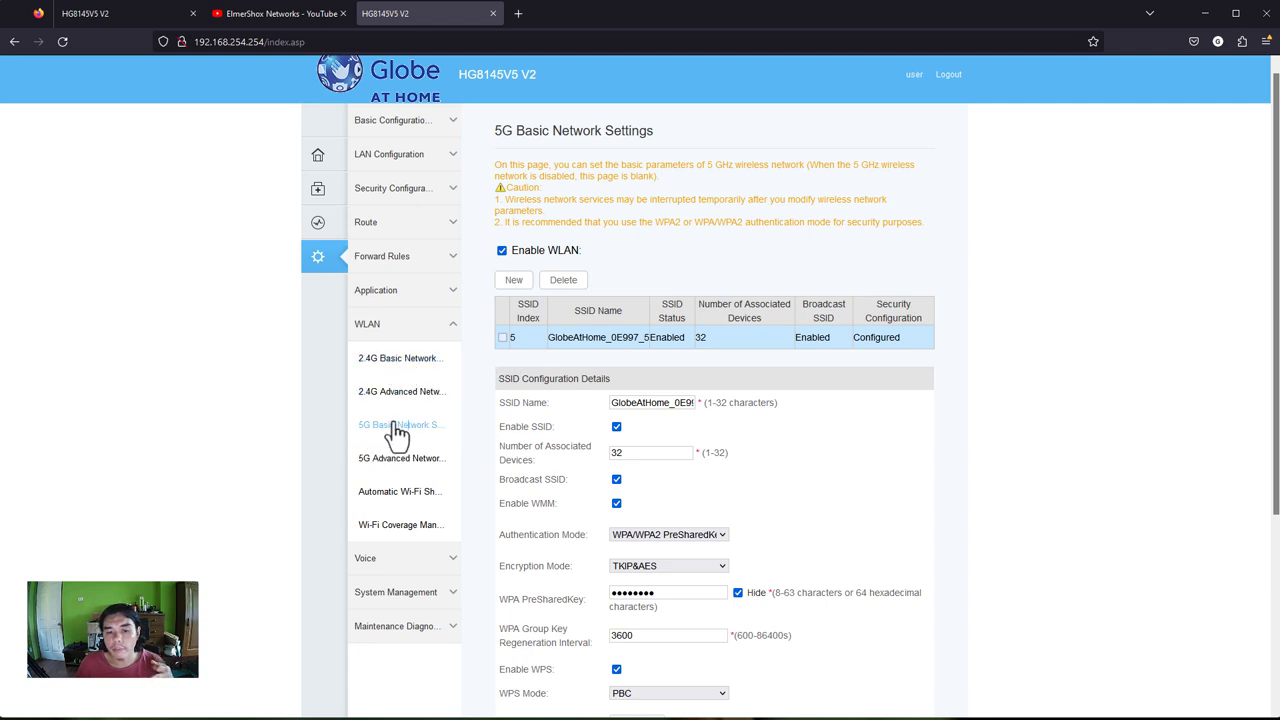
# - Browse the 5G advanced, Automatic Wi-Fi Shutdown and Wi-Fi Coverage pages, then go back to 2.4G basic settings
pyautogui.click(408, 460)
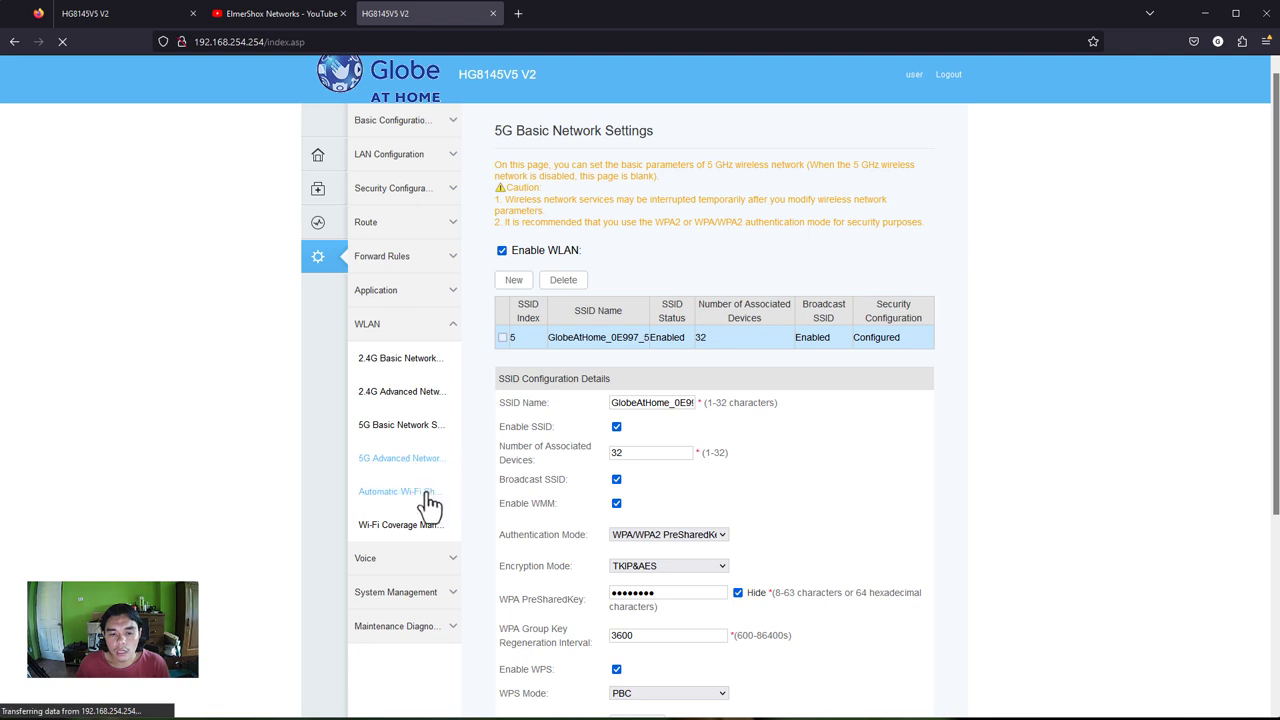
pyautogui.click(427, 496)
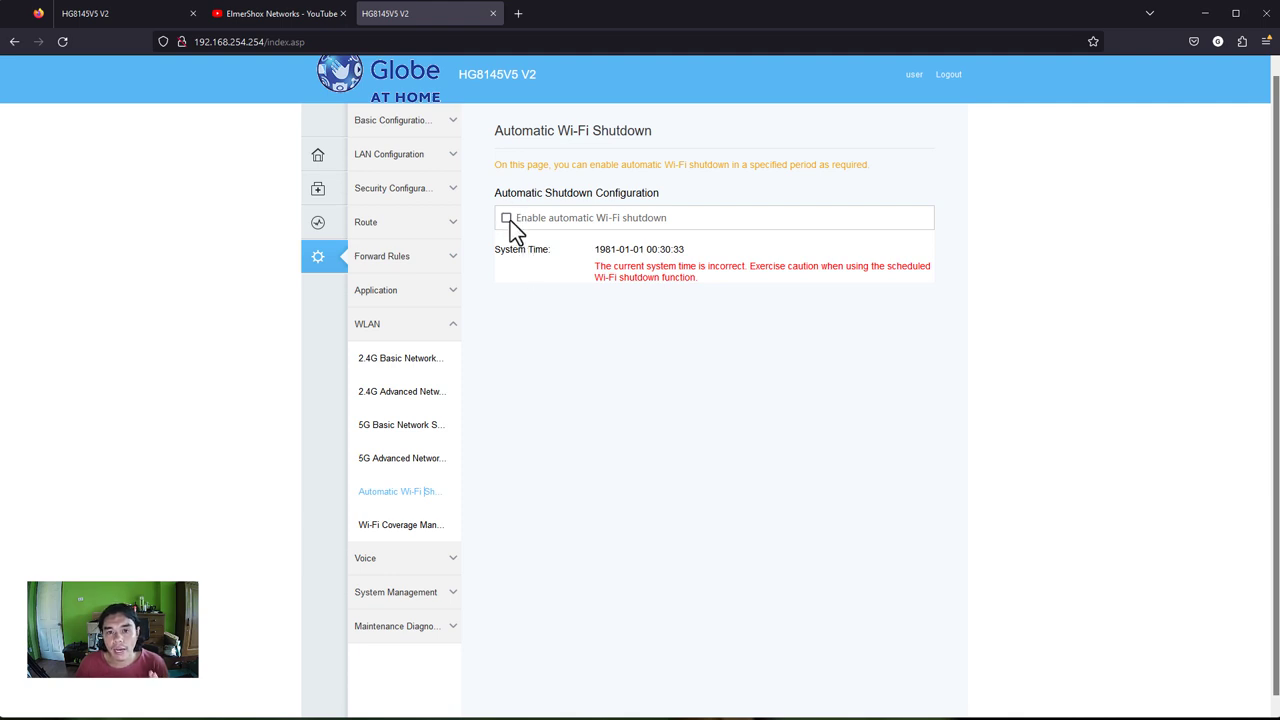
pyautogui.click(414, 530)
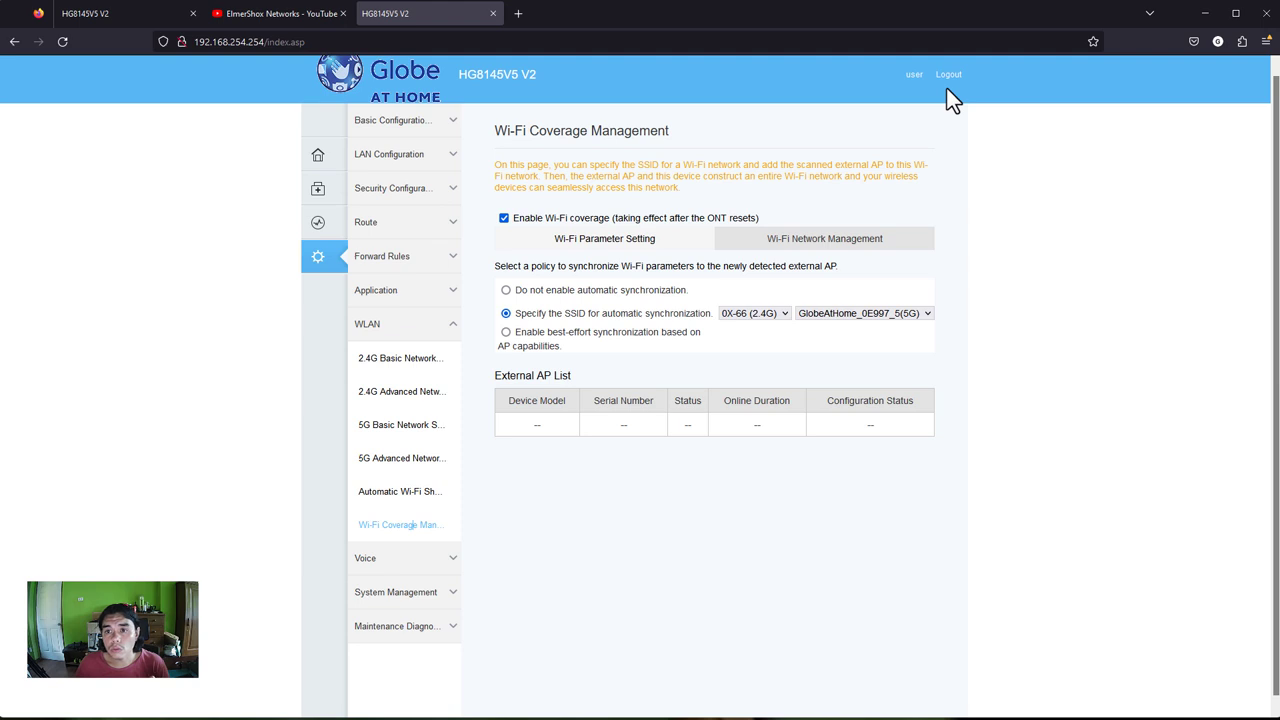
pyautogui.click(413, 368)
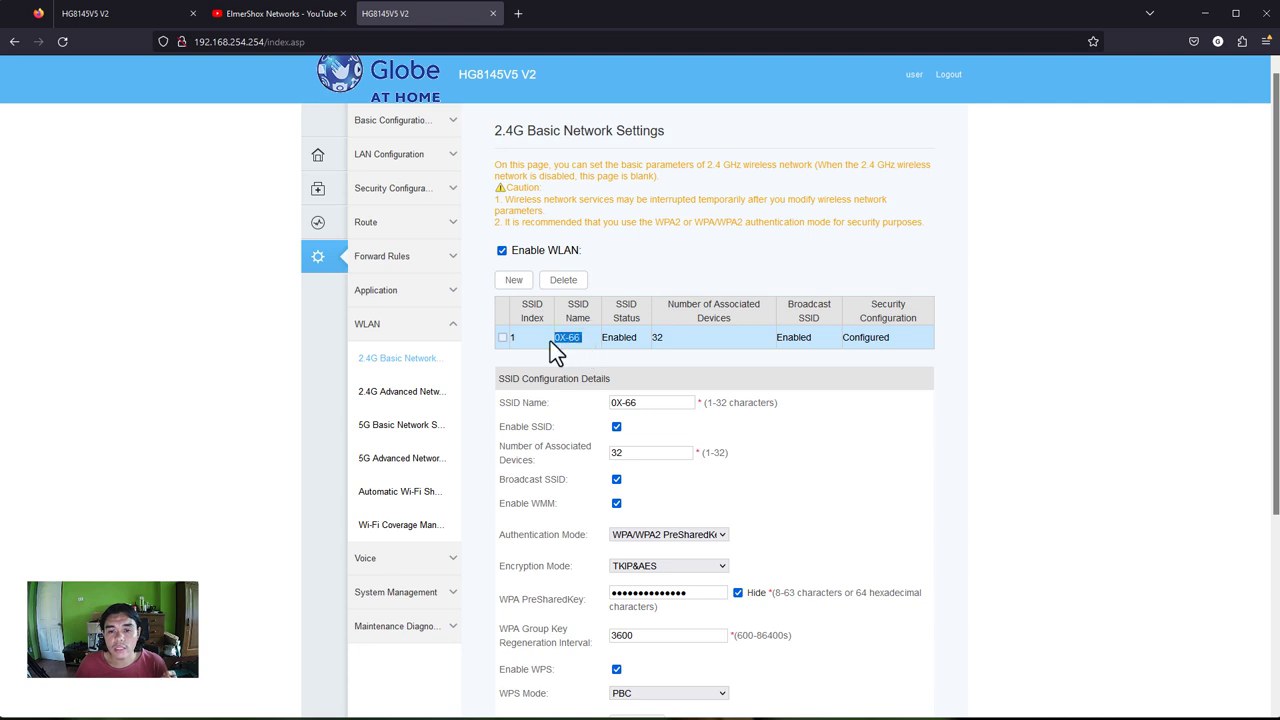
pyautogui.moveTo(681, 338); pyautogui.dragTo(647, 344)
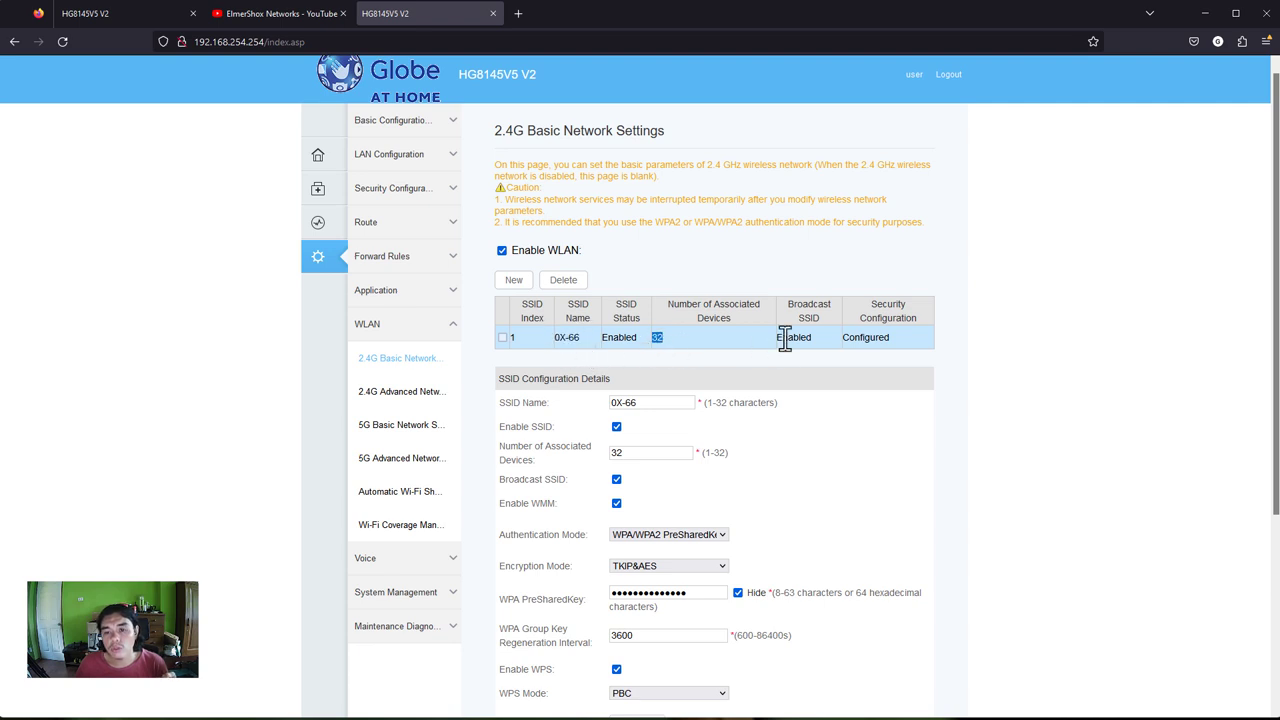
pyautogui.click(619, 347)
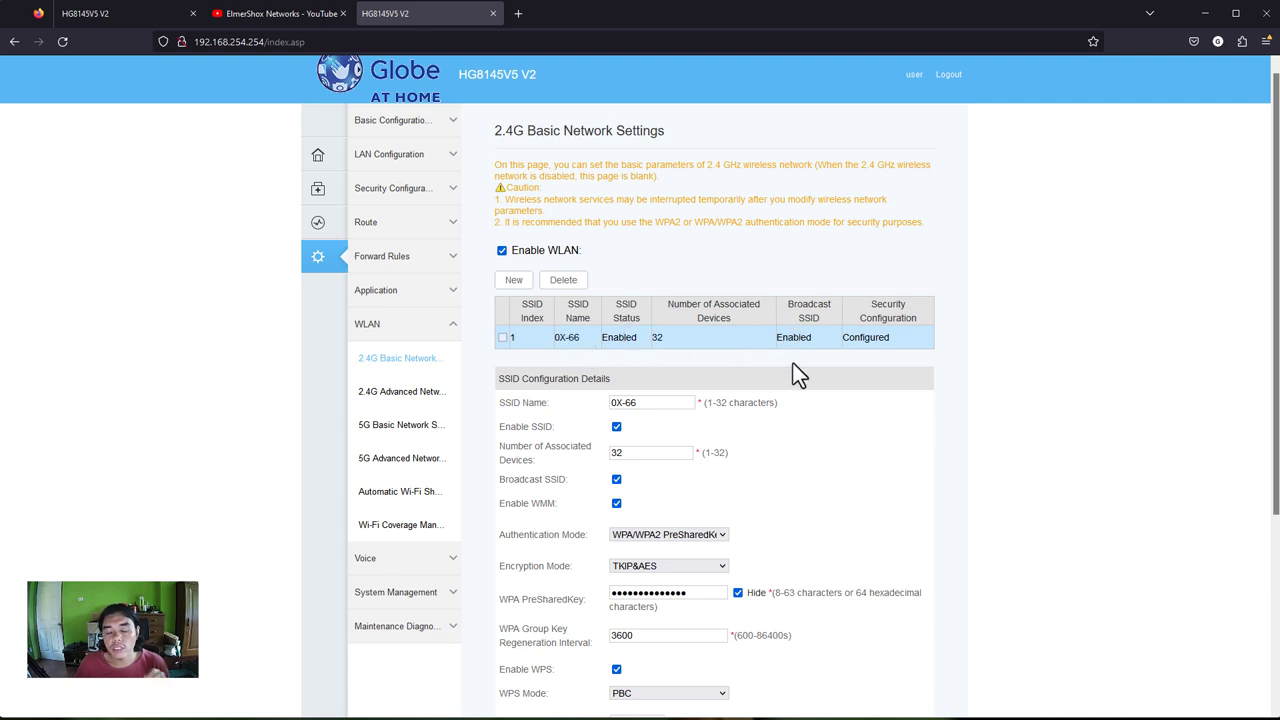